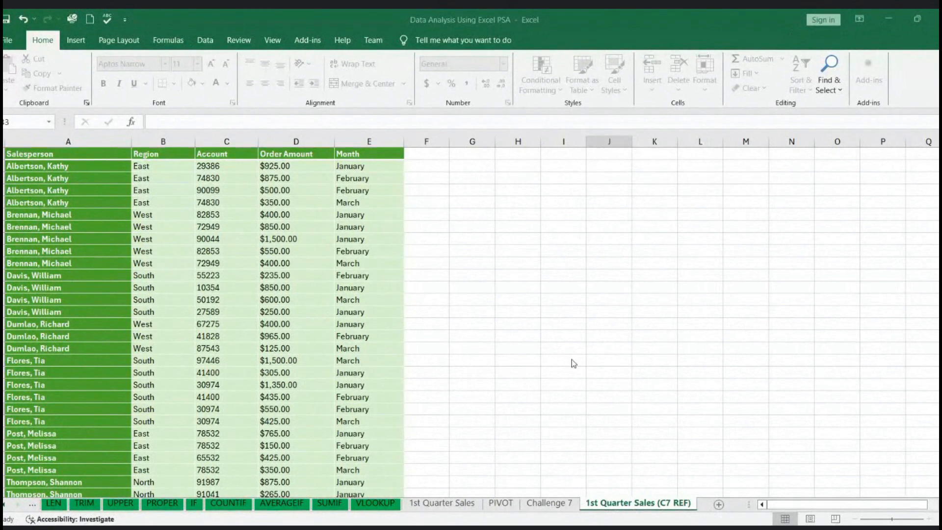
- Glance over the 1st Quarter Sales (C7 REF) data and open the Challenge 7 sheet
left_click(566, 230)
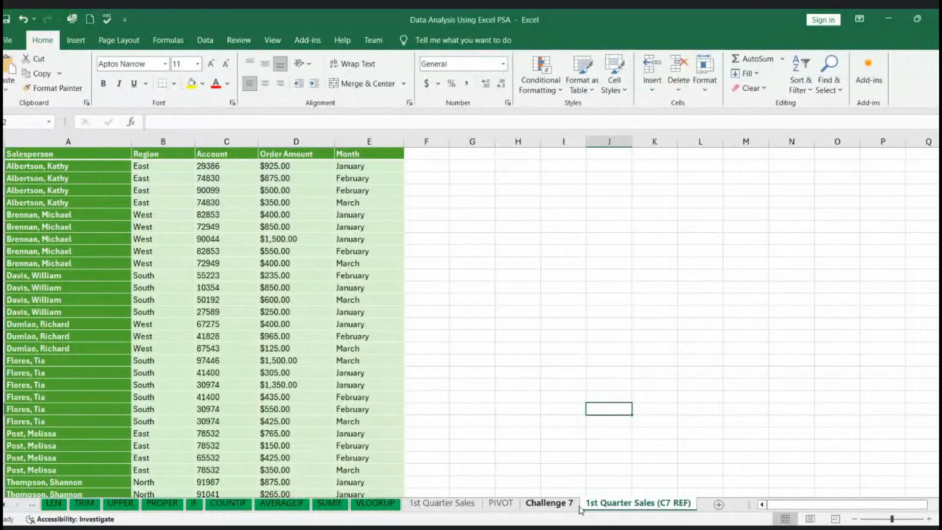
scroll(501, 393, "down", 3)
scroll(501, 391, "up", 3)
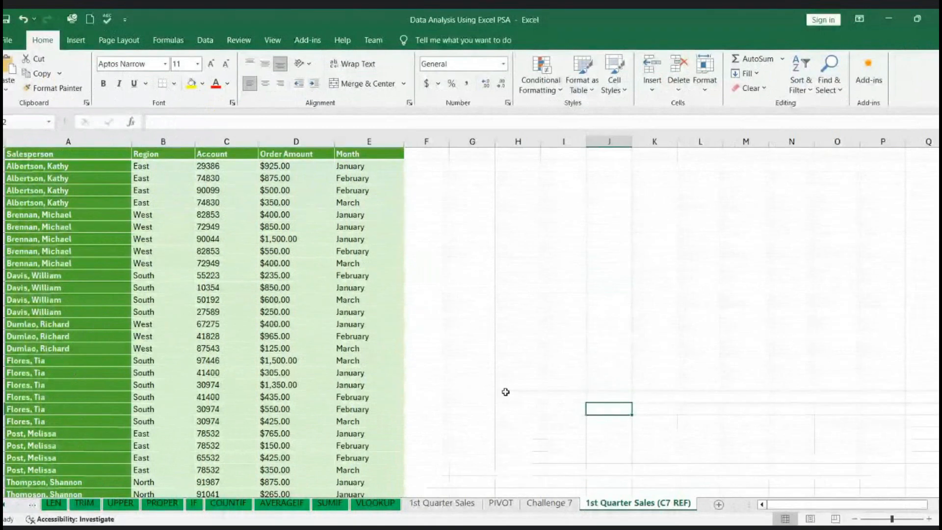
left_click(552, 503)
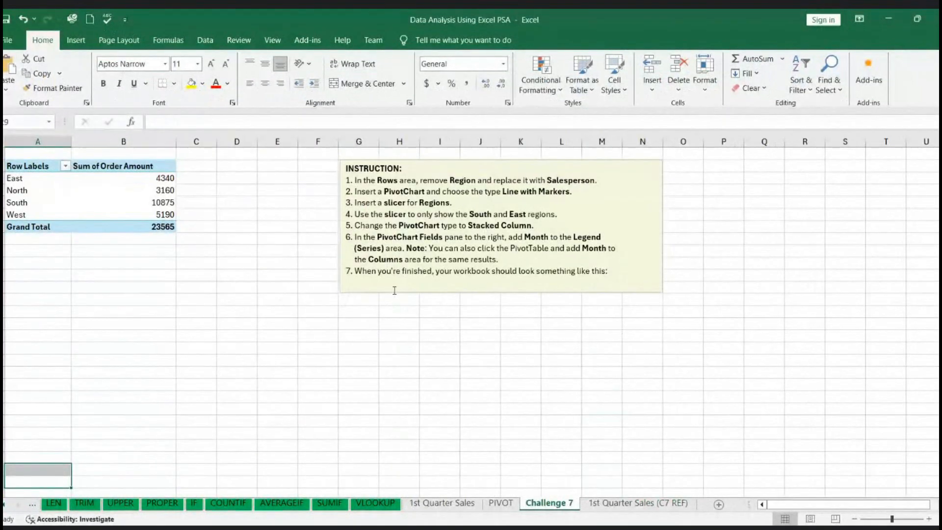
- Examine the Challenge 7 PivotTable, including its row labels, Sum of Order Amount column and Grand Total
left_click(172, 275)
left_click(54, 168)
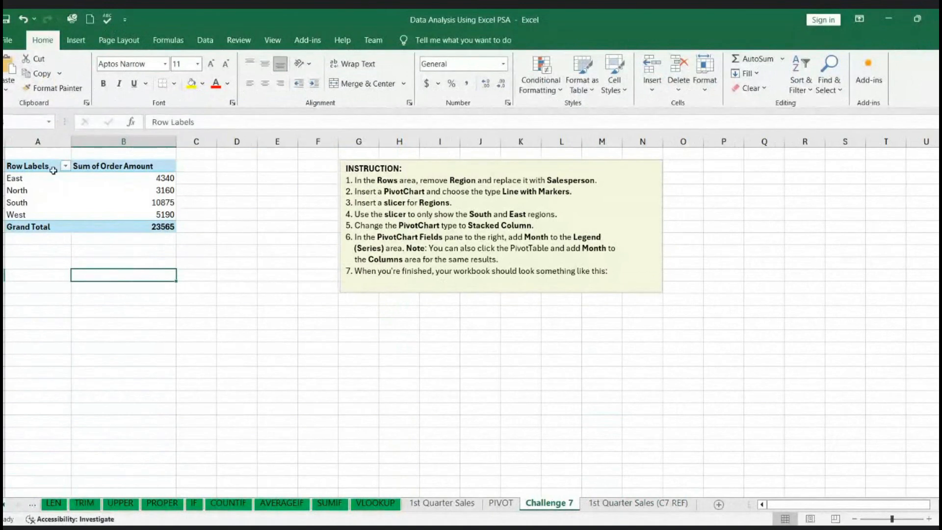
left_click(265, 274)
left_click(115, 161)
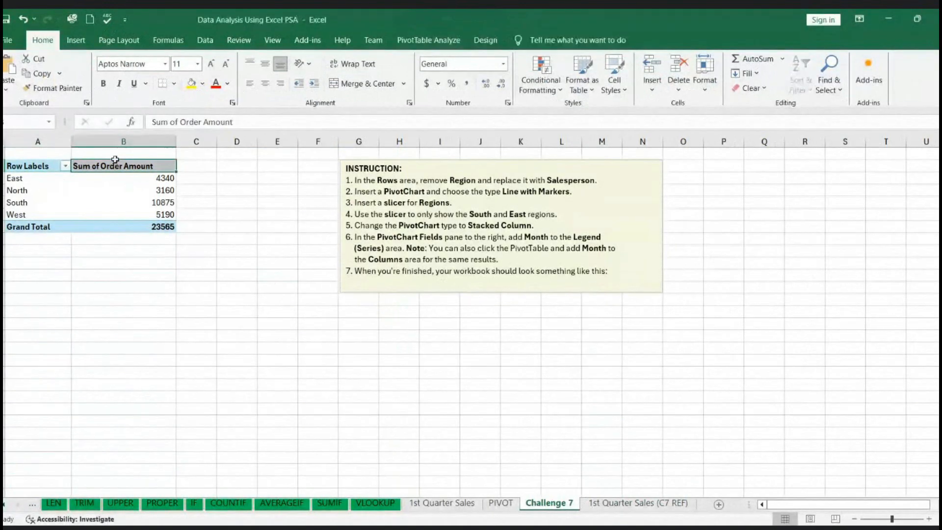
left_click(226, 238)
left_click(75, 209)
left_click_drag(31, 166, 122, 228)
left_click(261, 290)
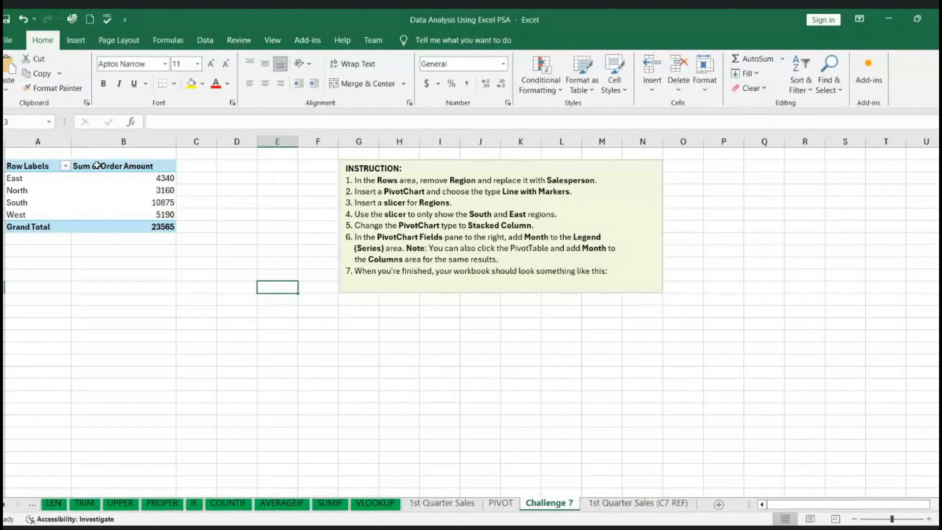
- Compare the 1st Quarter Sales (C7 REF) source data with the region rows in the Challenge 7 PivotTable
left_click(637, 509)
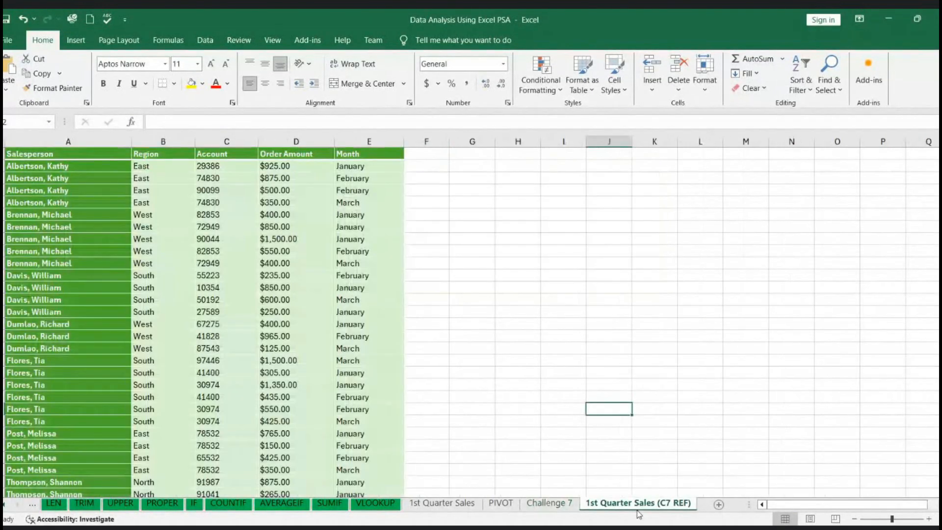
left_click(565, 509)
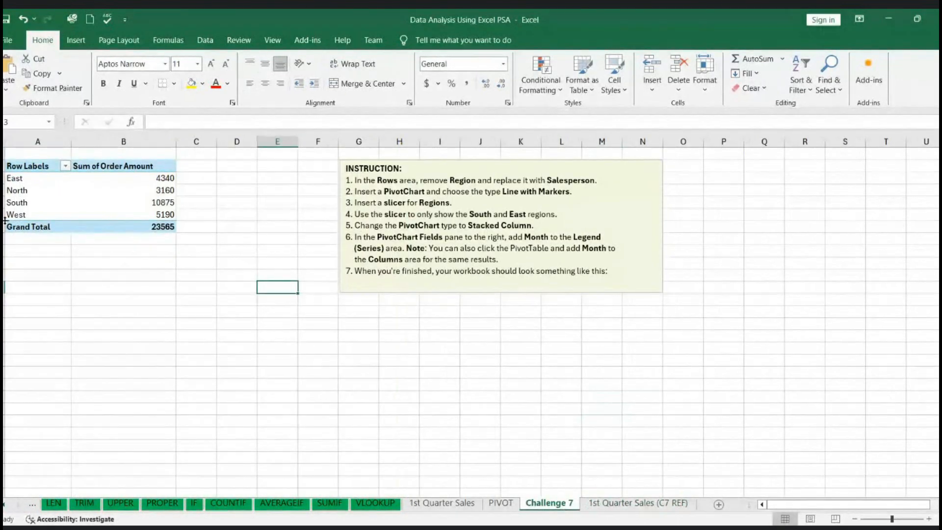
left_click(10, 200)
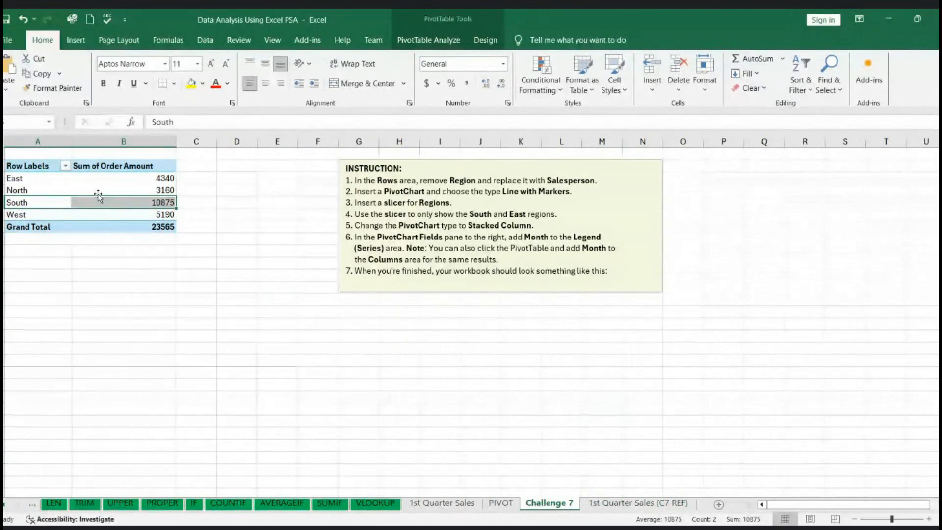
left_click(25, 186)
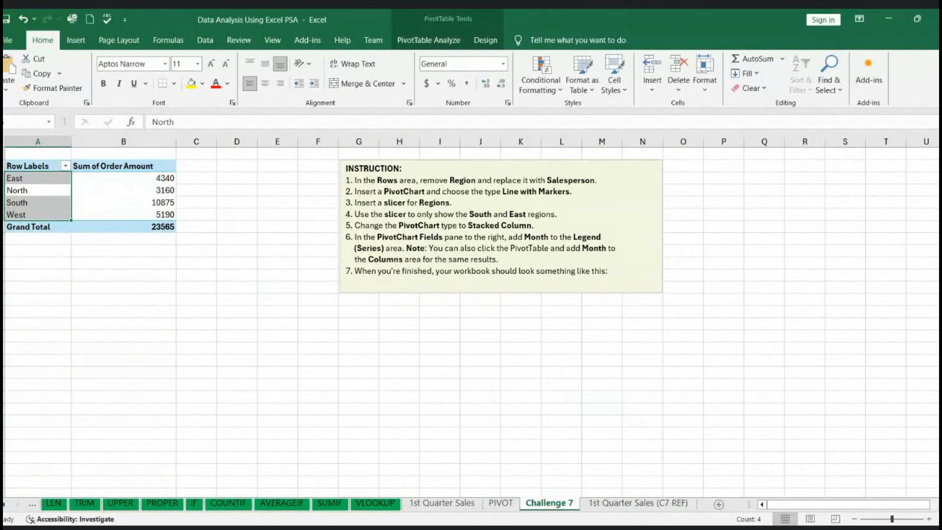
left_click(694, 487)
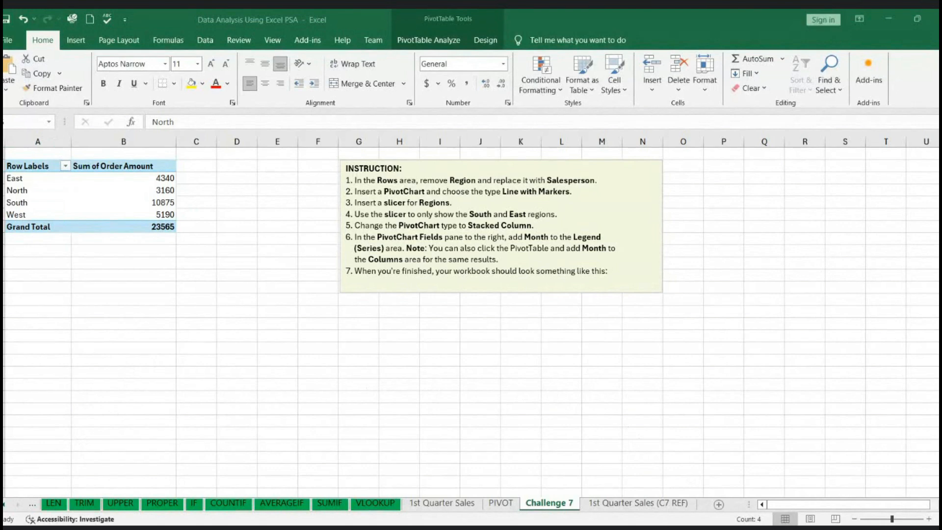
key("alt+Tab")
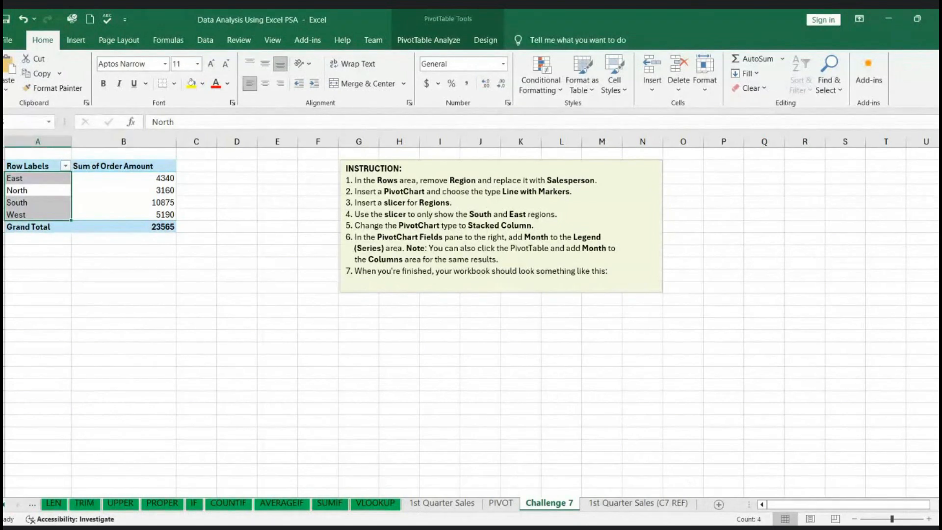
left_click(590, 527)
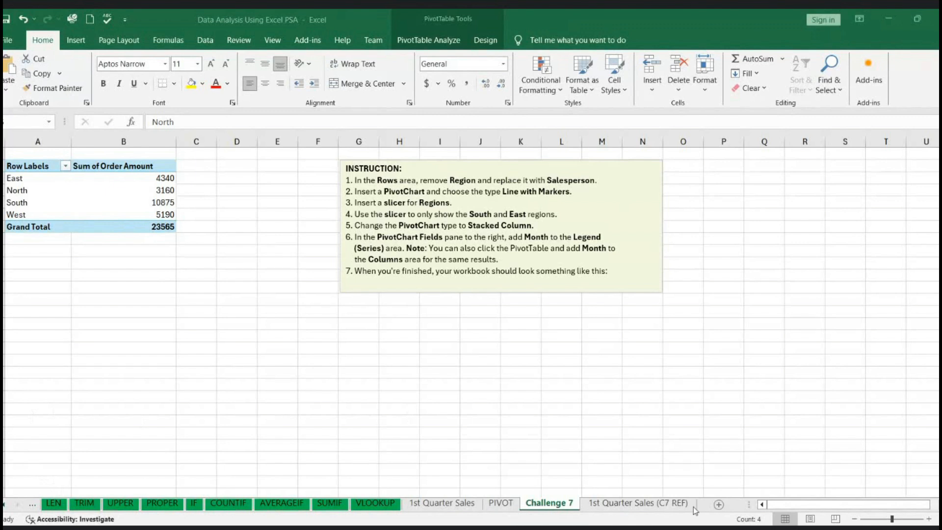
left_click(682, 495)
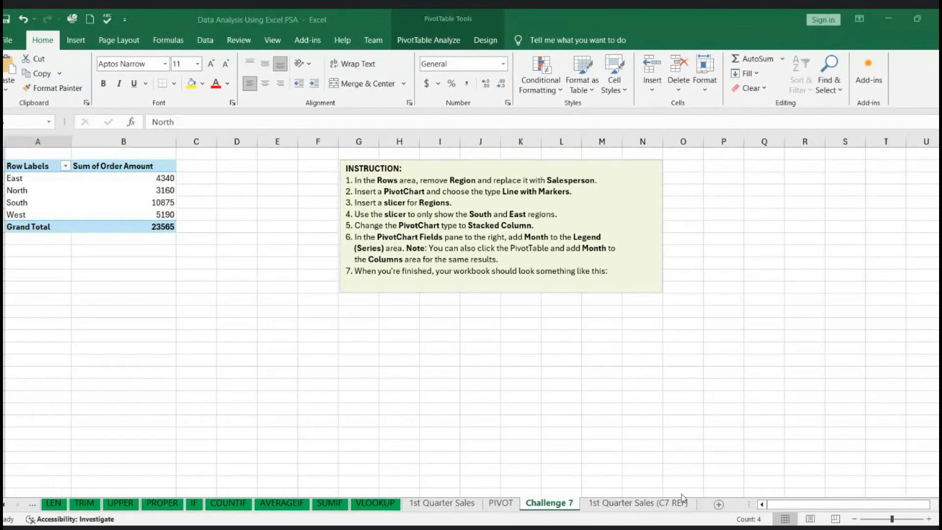
- Open the Conditional Format sheet and look through its score, target and book sales tables and task notes
left_click(4, 505)
left_click(4, 505)
left_click(4, 505)
left_click(4, 506)
left_click(4, 505)
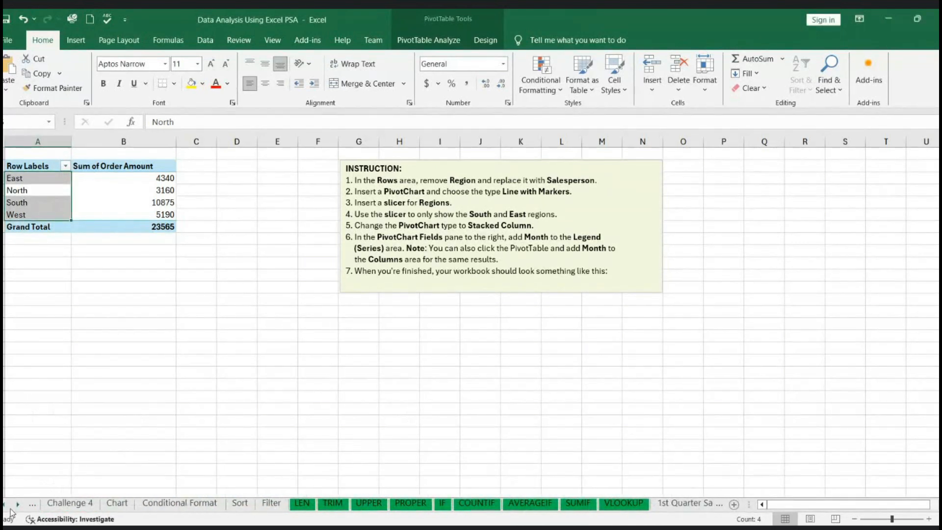
left_click(5, 505)
left_click(216, 504)
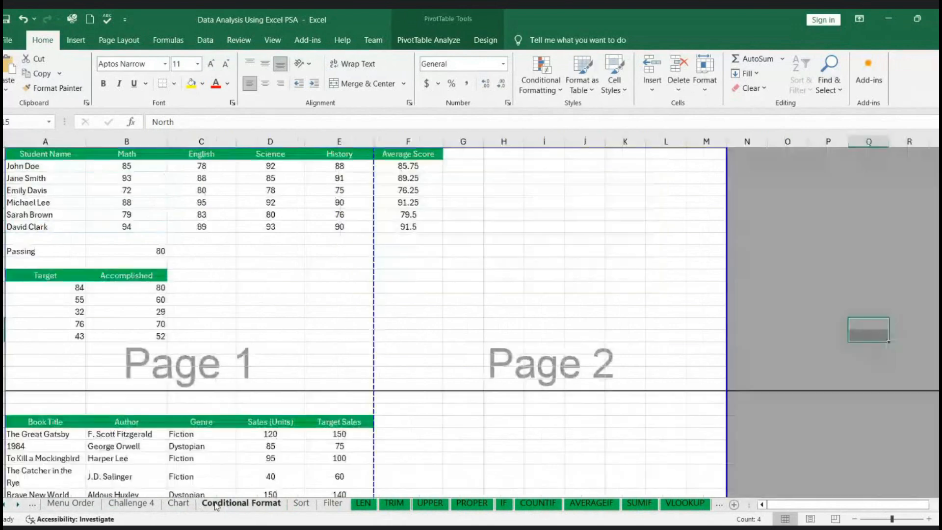
scroll(282, 332, "down", 6)
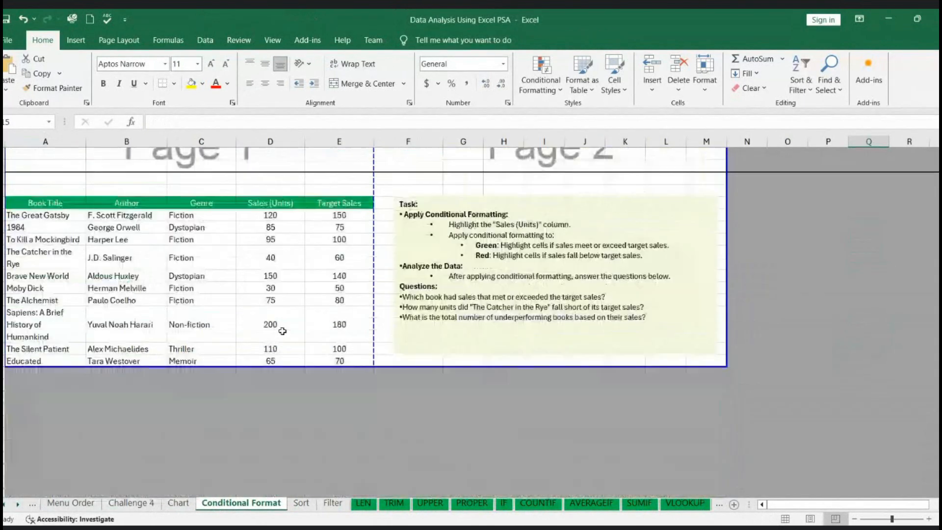
scroll(326, 400, "up", 4)
scroll(327, 400, "up", 2)
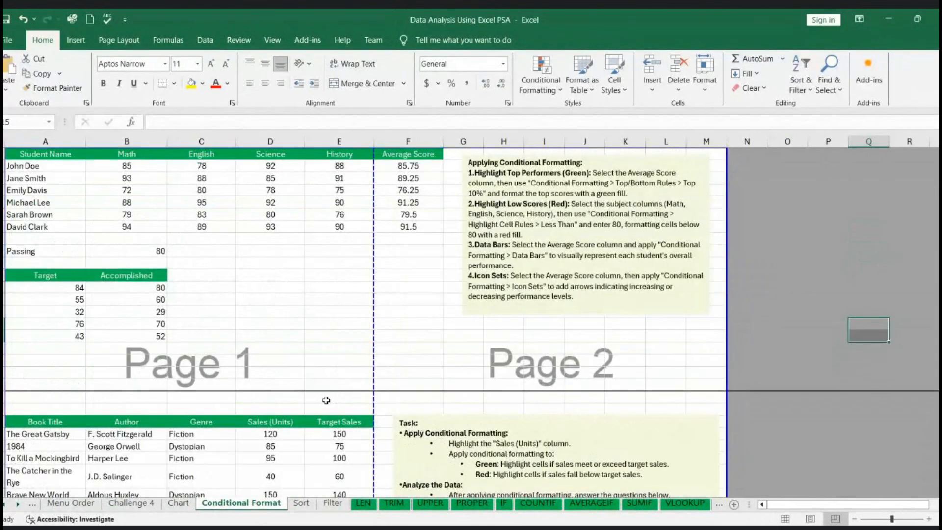
- Look through the Sort, Filter, COUNTIF and VLOOKUP sheets in turn
left_click(300, 503)
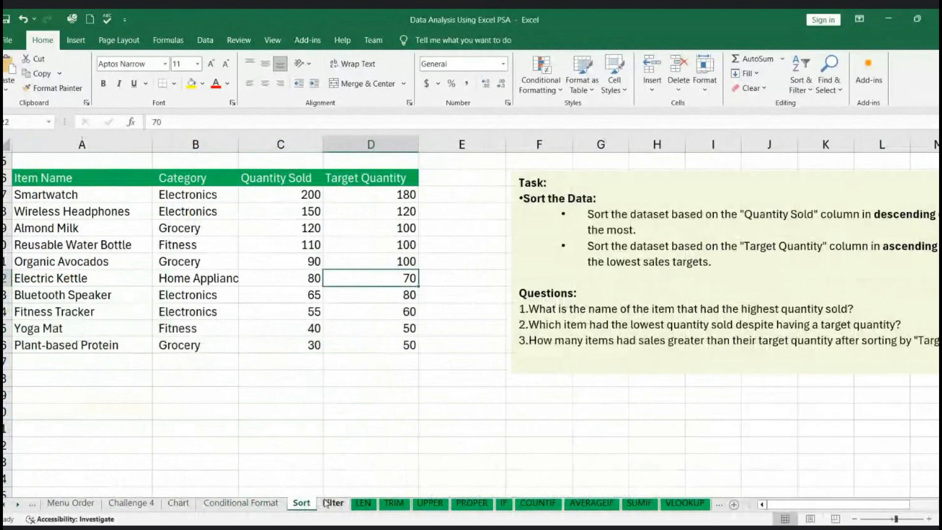
left_click(332, 503)
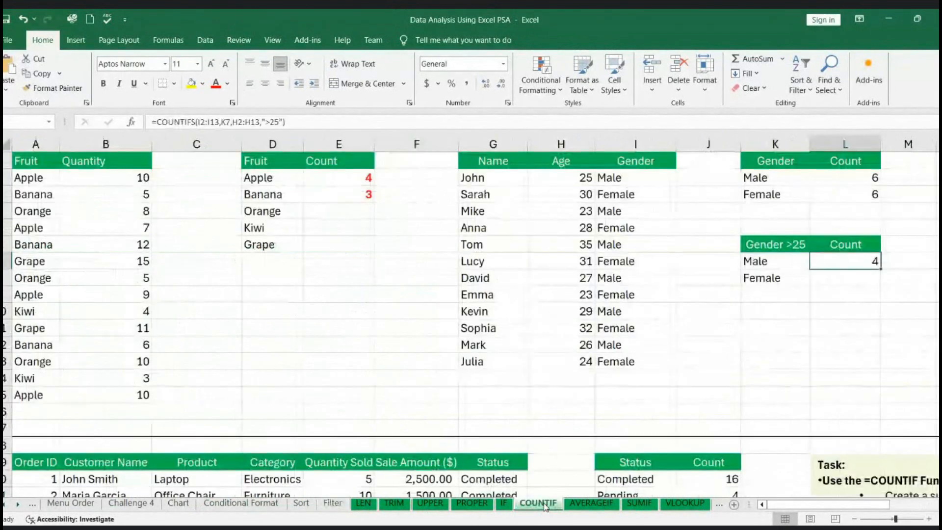
left_click(538, 503)
left_click(682, 503)
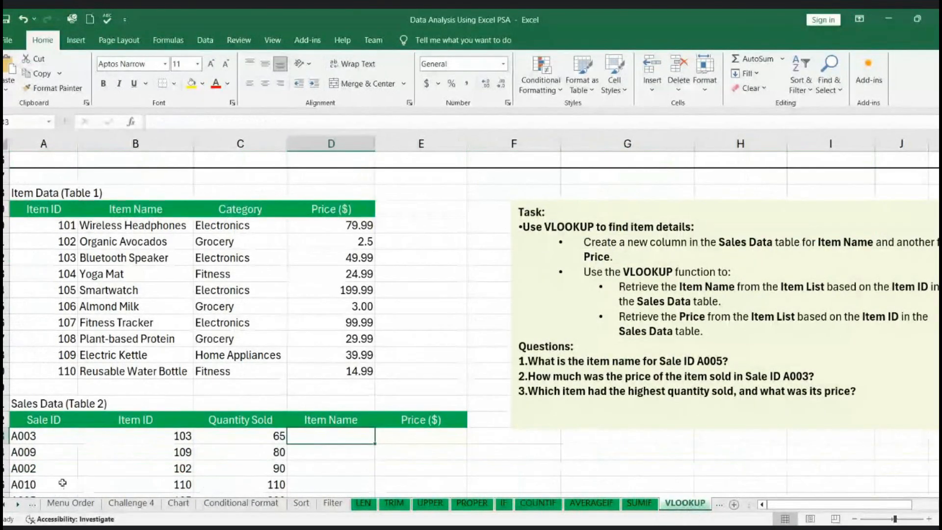
- Open the 1st Quarter Sales sheet containing the sales table and the PivotTable instructions
left_click(18, 504)
left_click(18, 504)
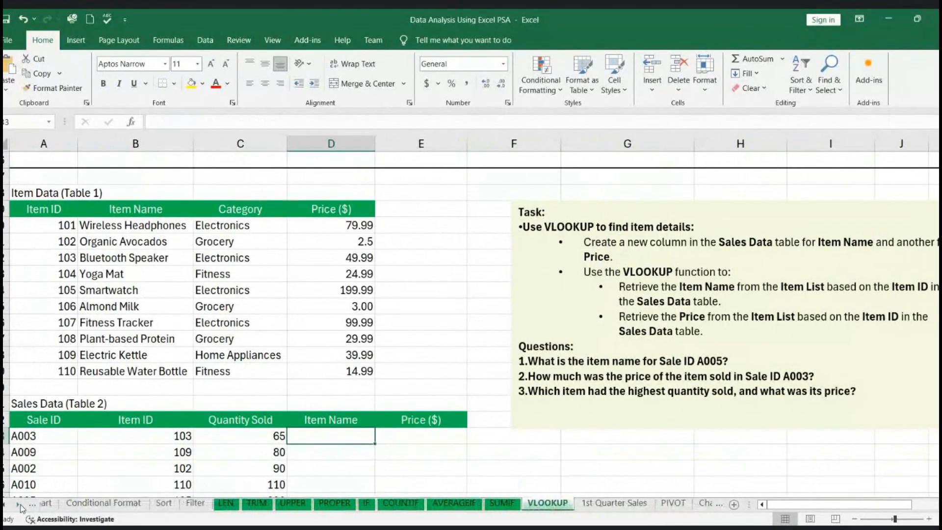
left_click(18, 504)
left_click(19, 504)
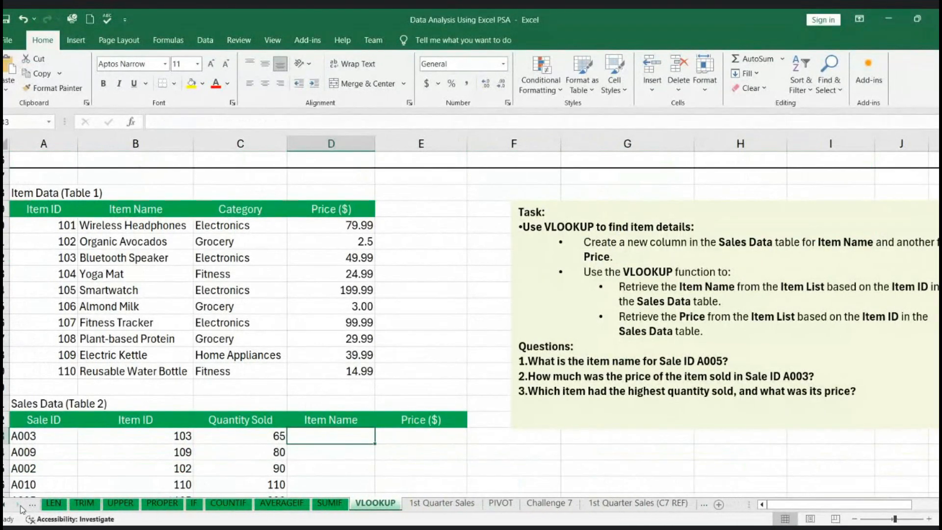
left_click(467, 504)
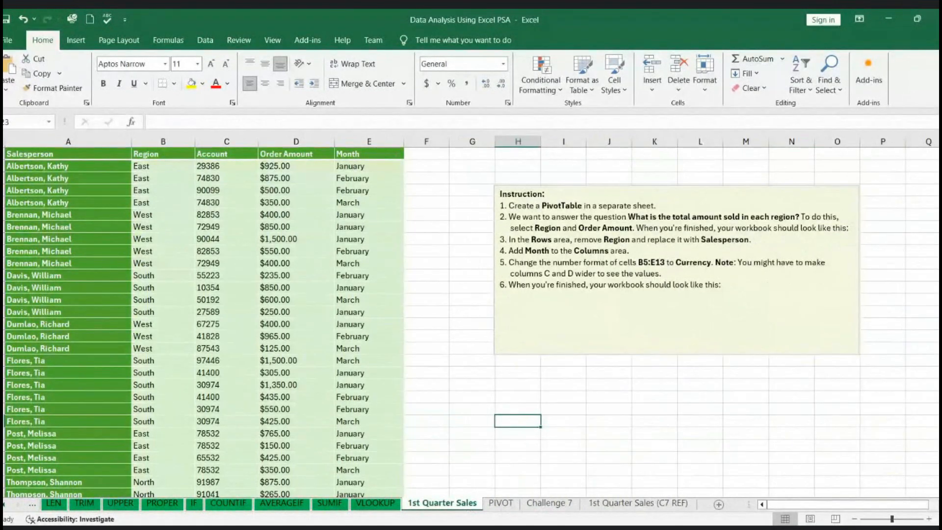
key("alt+Tab")
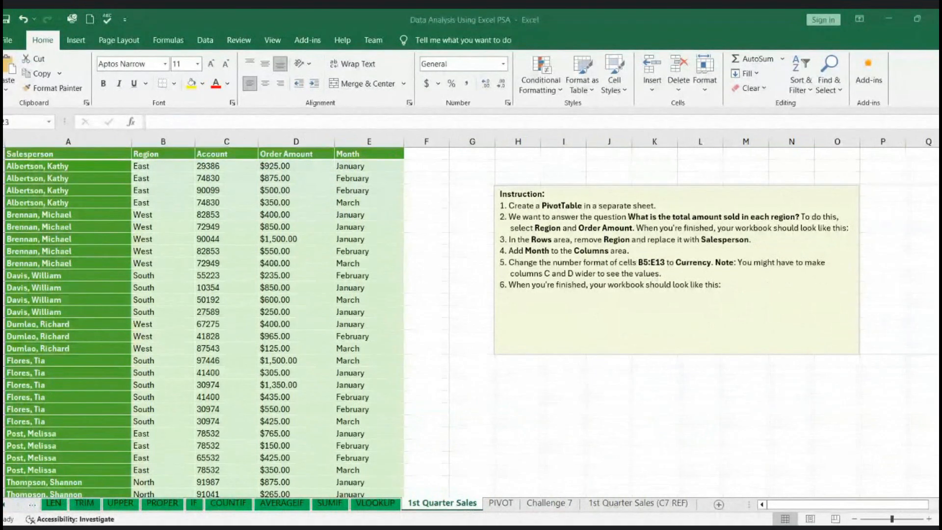
left_click(682, 492)
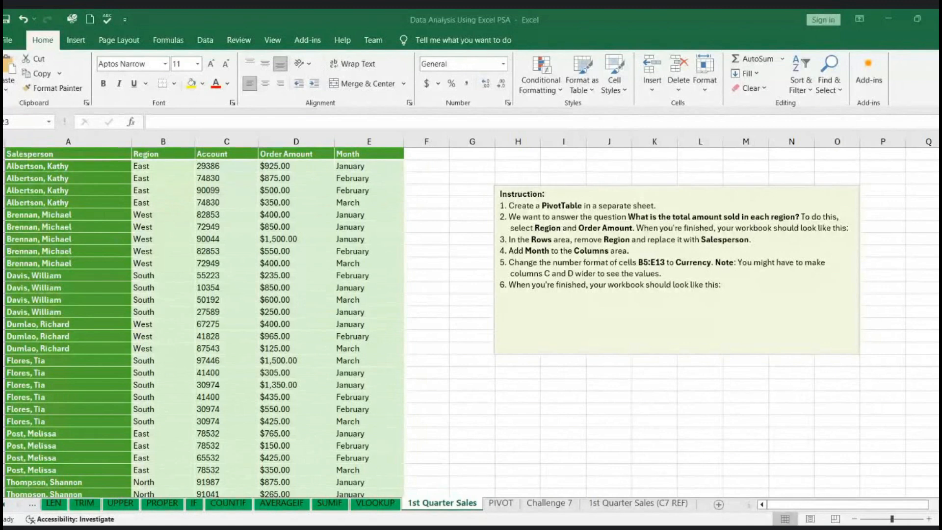
left_click(613, 412)
scroll(598, 421, "down", 3)
scroll(598, 420, "up", 3)
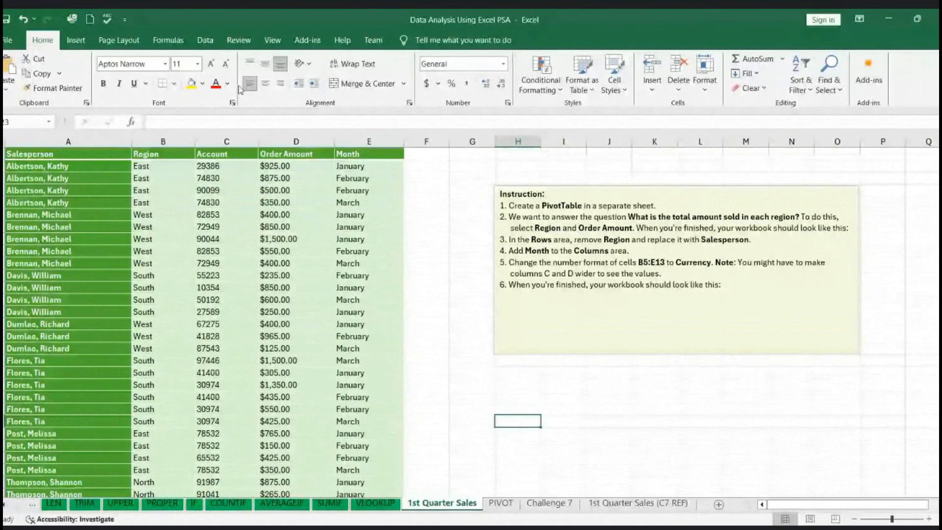
- Create a PivotTable on a new worksheet from the full sales table, with Region as rows and Order Amount summed as values
left_click(76, 41)
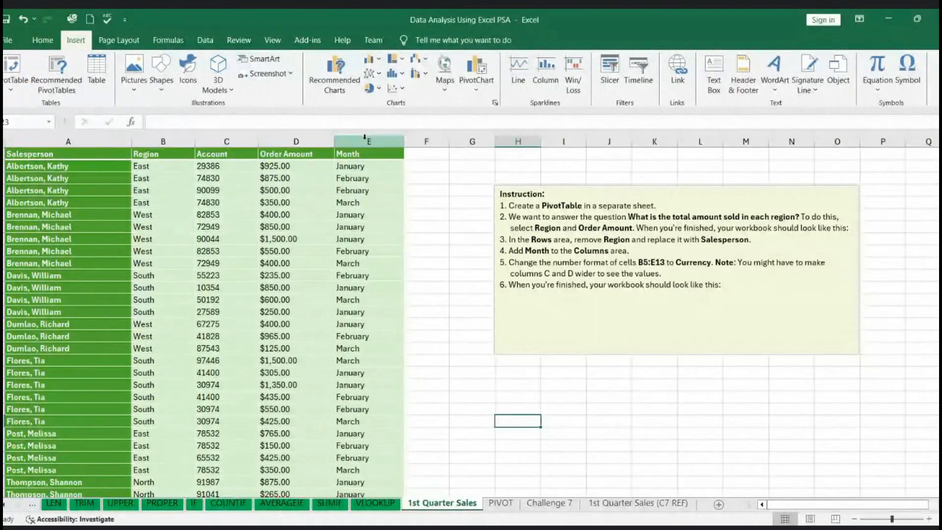
left_click(7, 88)
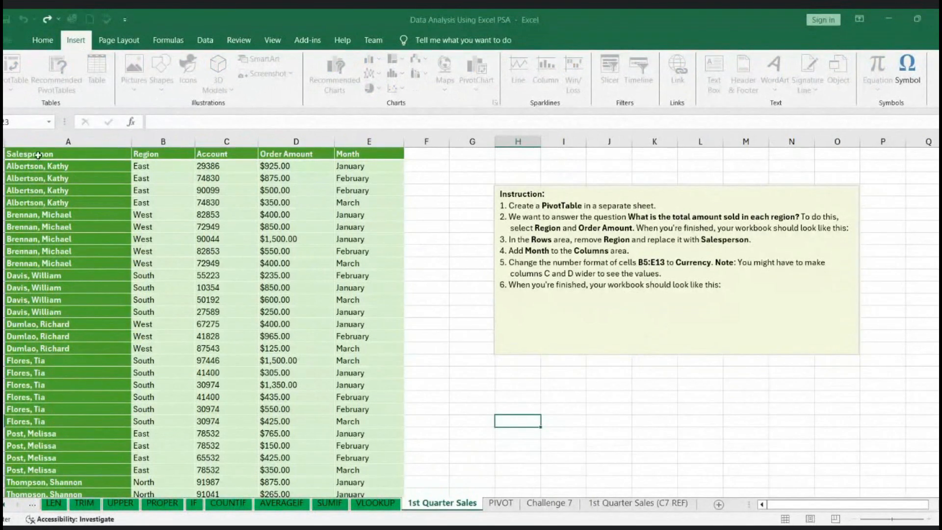
key("Escape")
left_click_drag(75, 154, 370, 475)
left_click(16, 78)
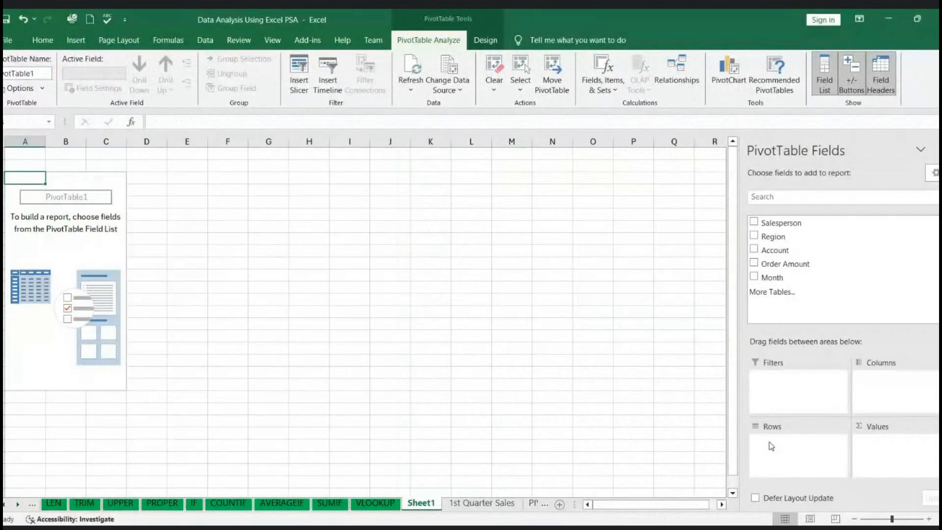
left_click(752, 240)
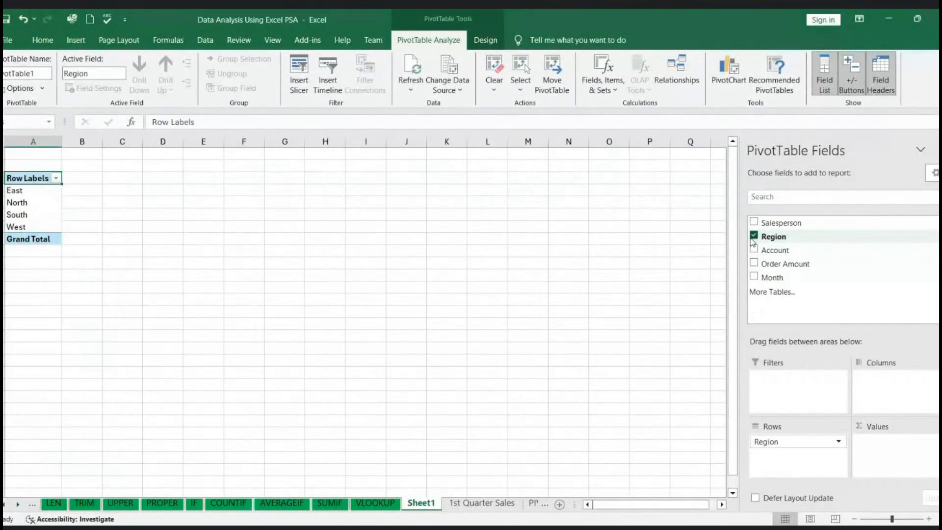
left_click(754, 264)
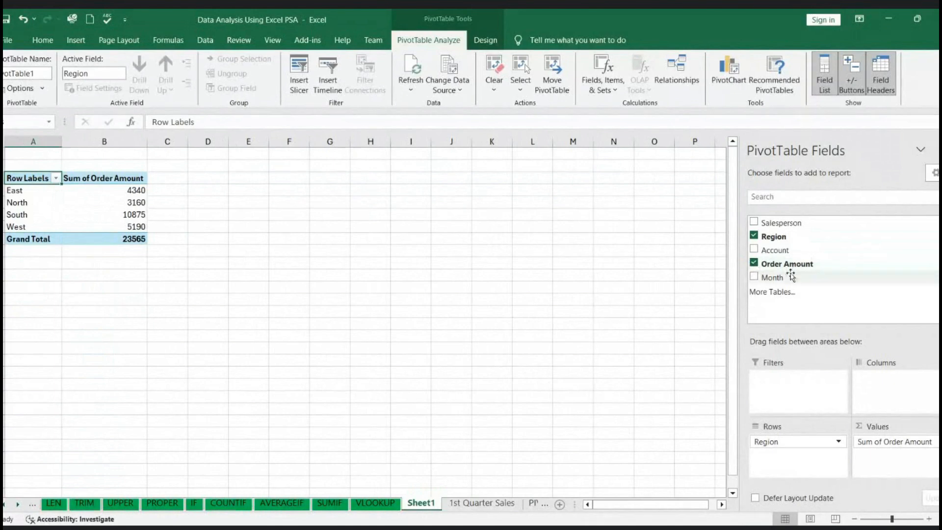
- Check the VLOOKUP sheet and the new PivotTable sheet, and return to the instructions on 1st Quarter Sales
left_click(373, 505)
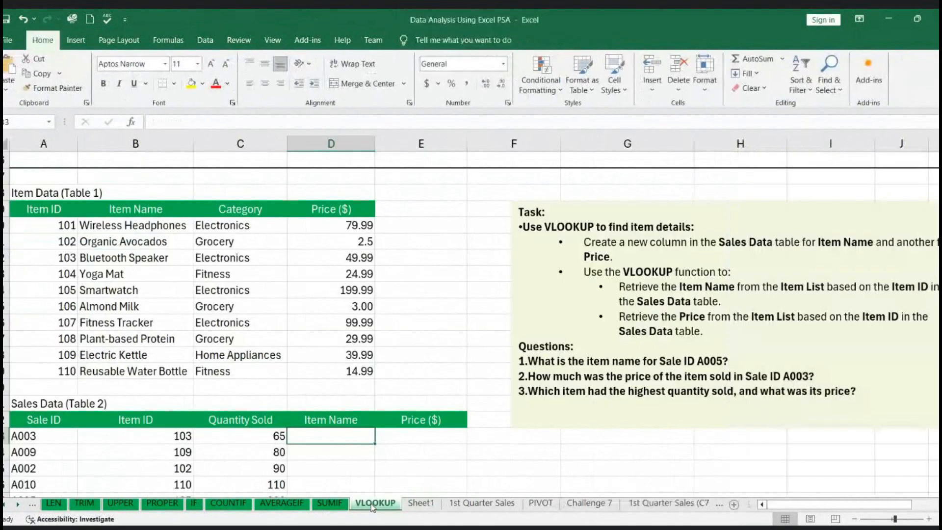
left_click(418, 504)
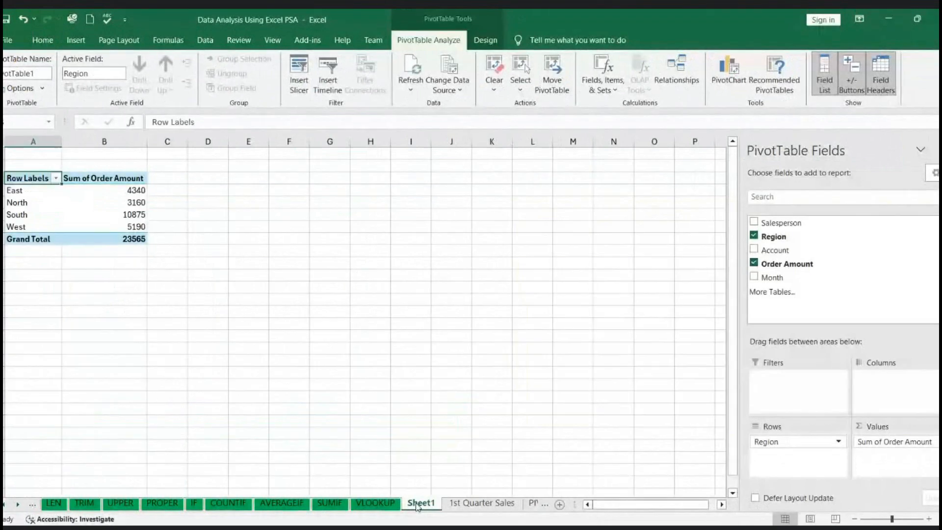
left_click(453, 504)
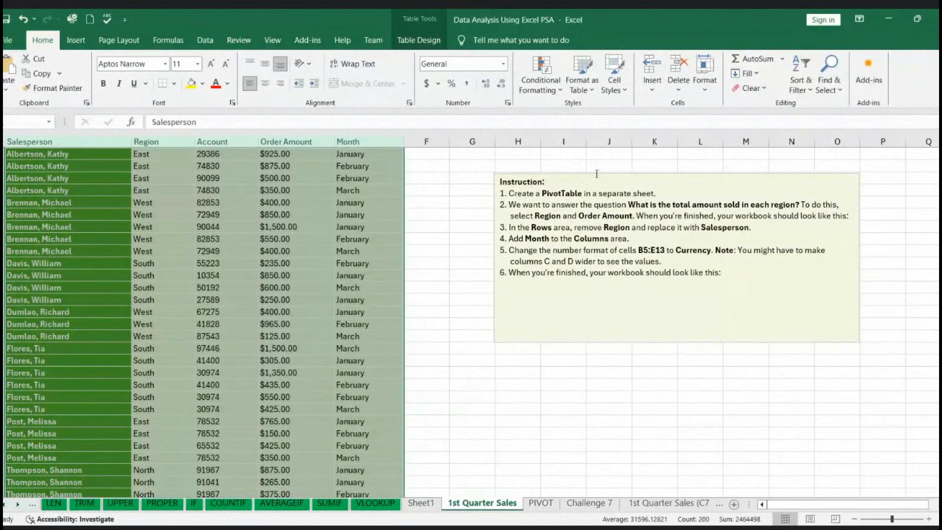
- Try to copy the instruction text box from 1st Quarter Sales onto Sheet1, then undo the paste
left_click(677, 191)
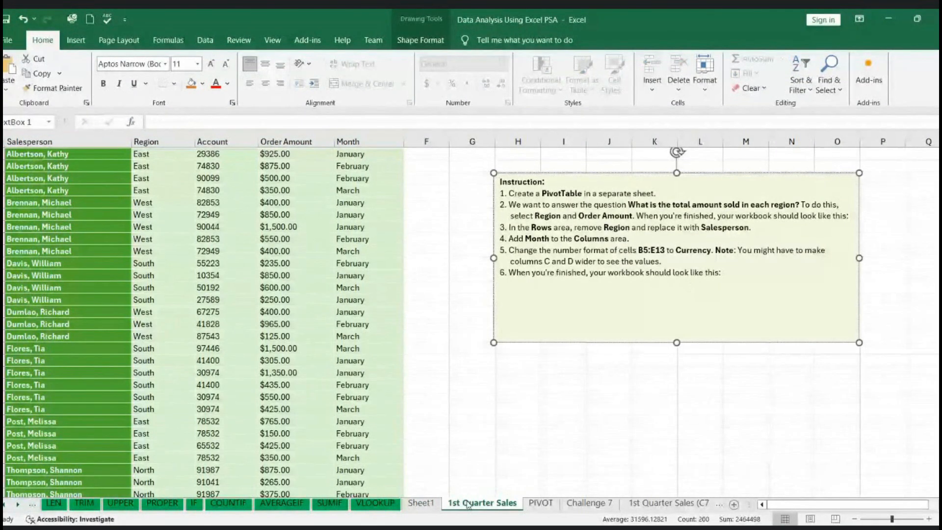
left_click(421, 503)
left_click(475, 266)
key("ctrl+v")
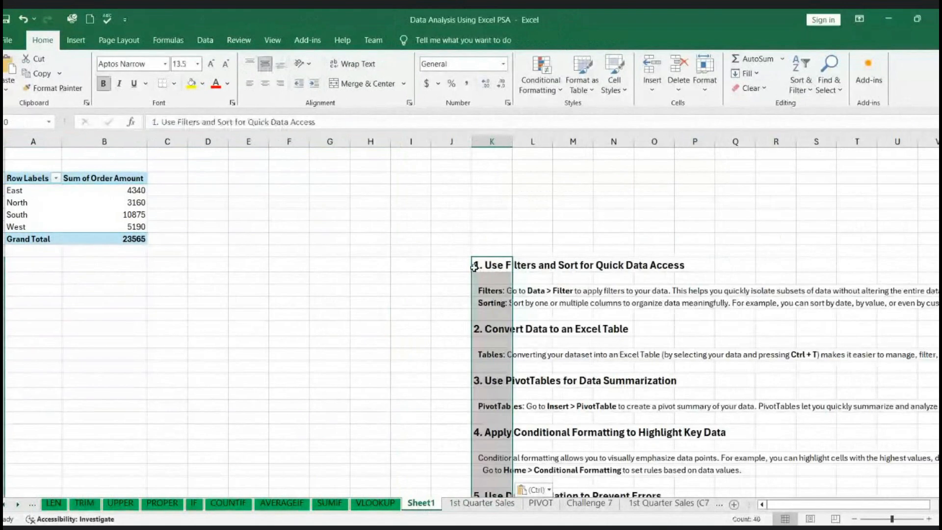
left_click(21, 19)
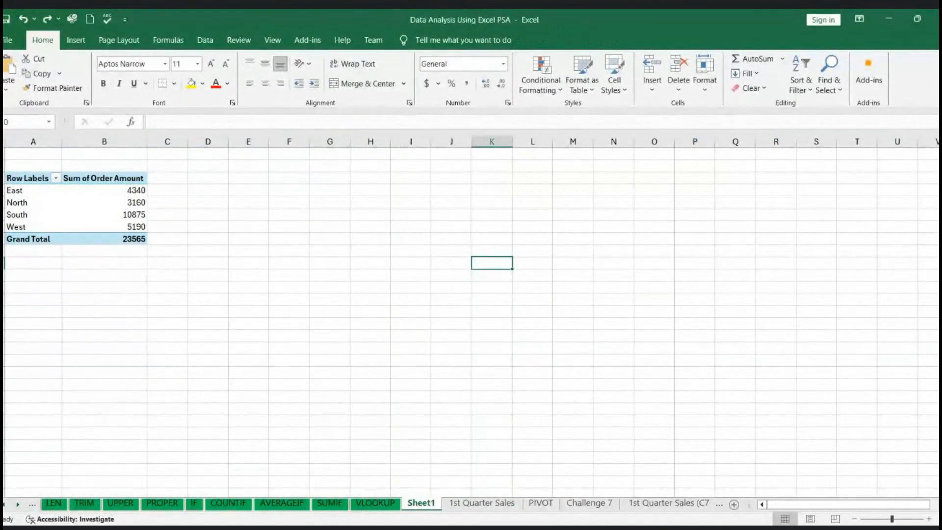
- Reorder the sheets so that the PivotTable's Sheet1 comes directly after 1st Quarter Sales
left_click(475, 499)
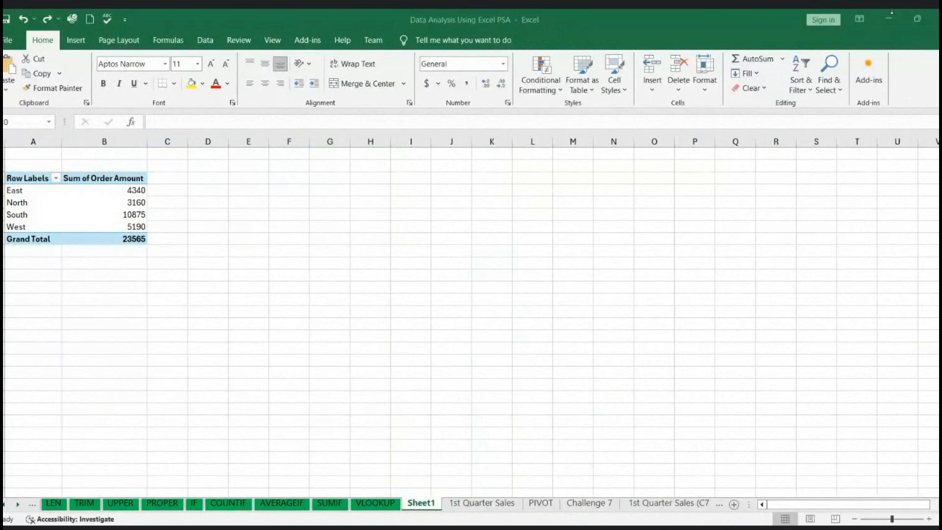
left_click(891, 21)
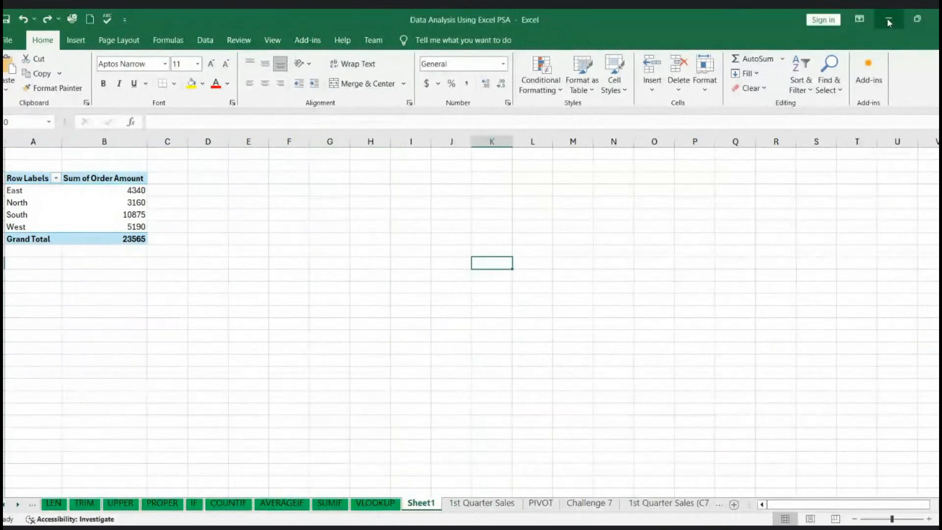
left_click(475, 502)
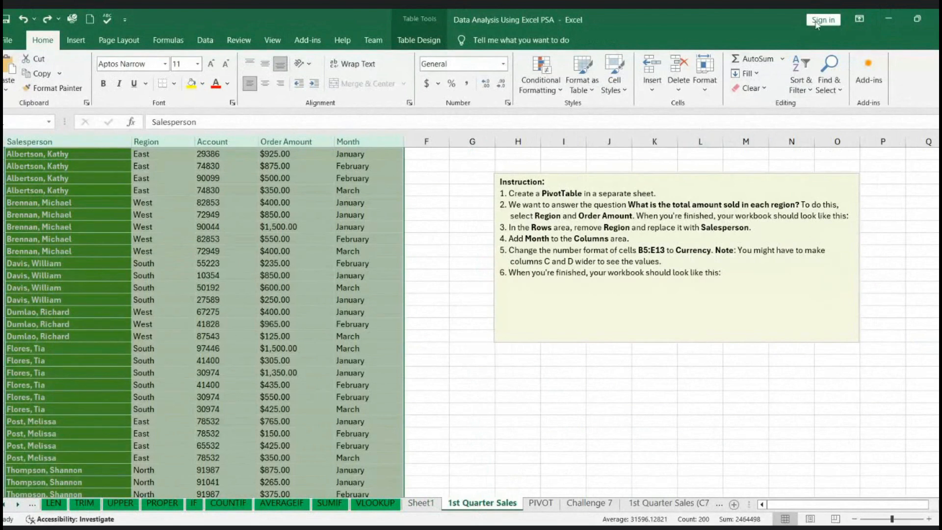
left_click(423, 504)
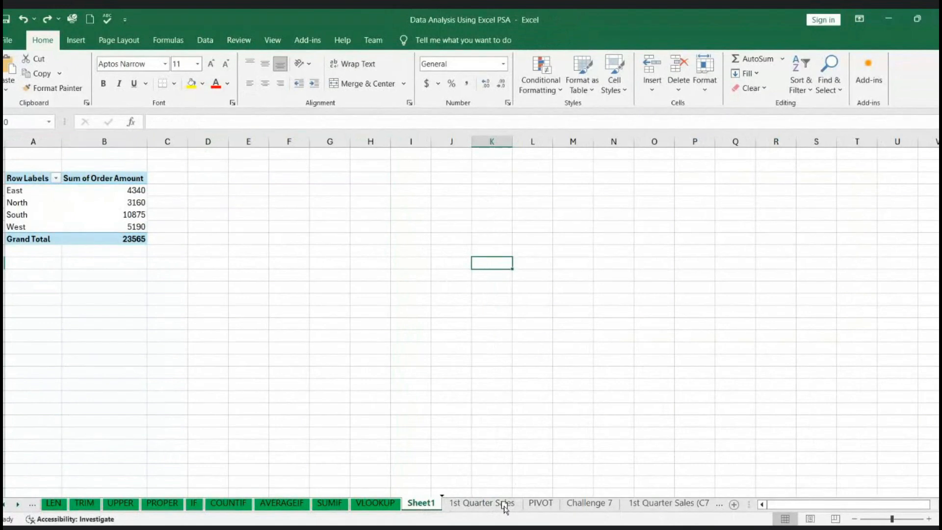
left_click_drag(519, 508, 418, 504)
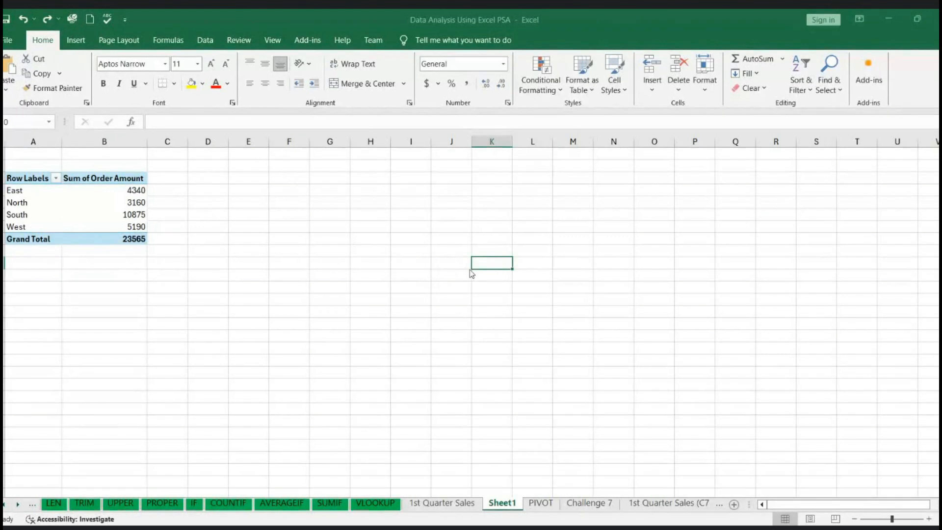
left_click(813, 180)
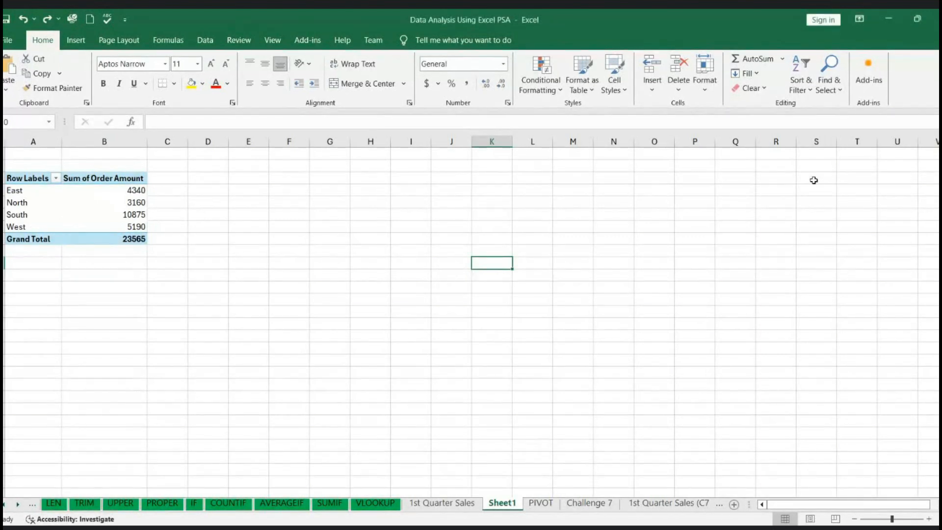
- Replace Region with Salesperson in the Rows area of the PivotTable on Sheet1
left_click(50, 203)
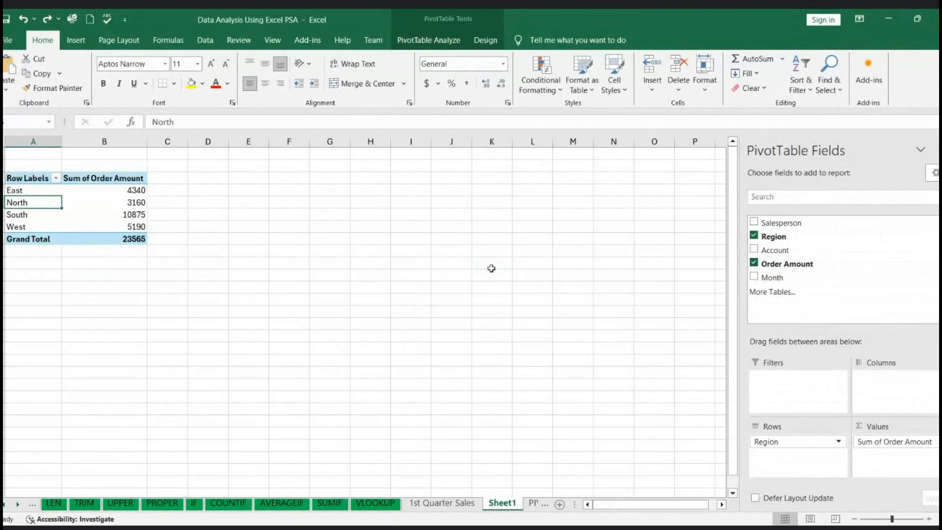
left_click(754, 236)
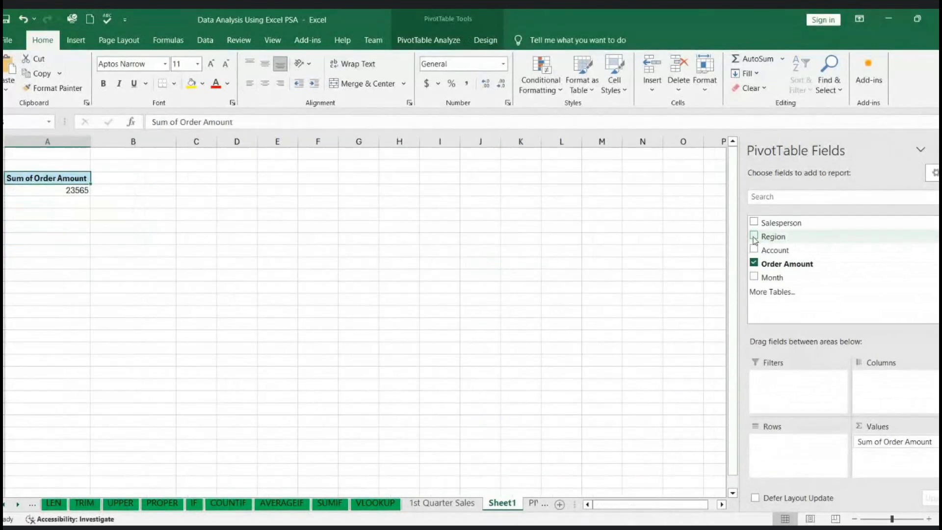
left_click(754, 222)
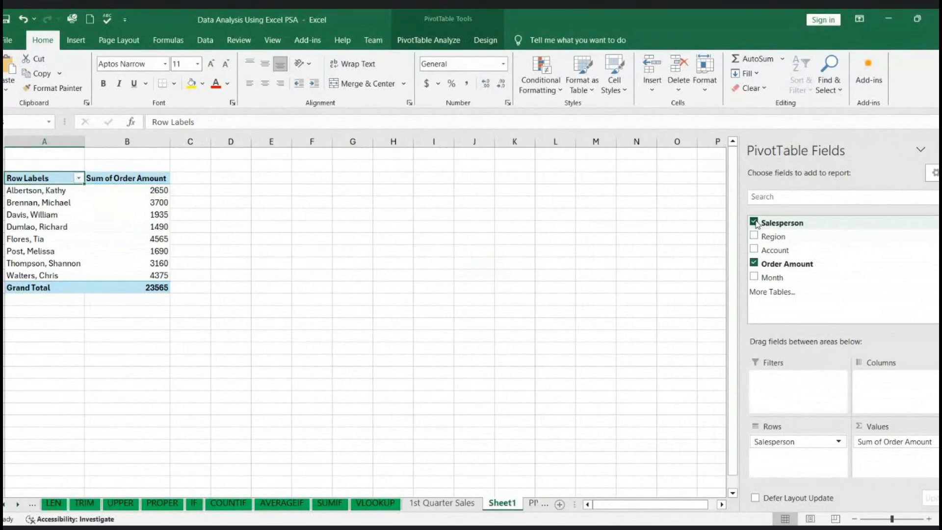
- Check the next instruction on 1st Quarter Sales and add Month to the Columns area of the Sheet1 PivotTable
left_click(460, 507)
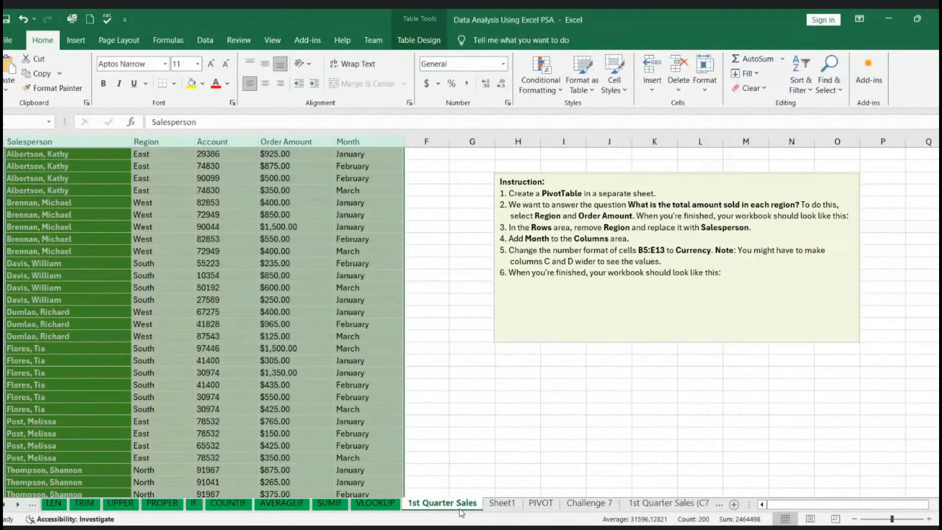
left_click(502, 503)
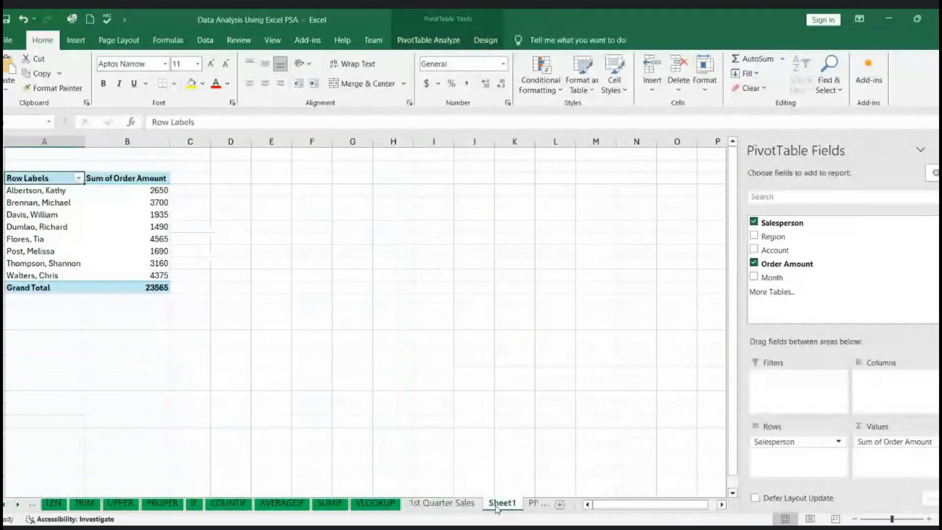
left_click(755, 277)
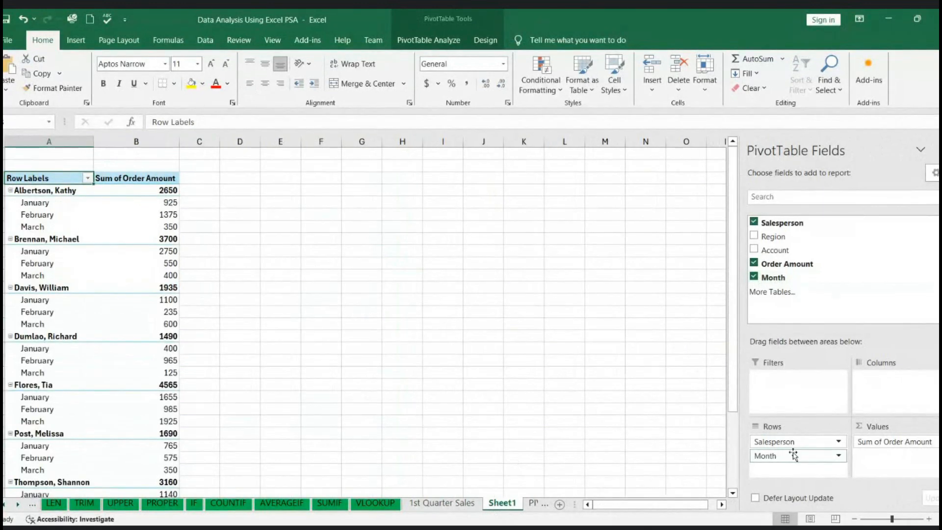
left_click_drag(793, 456, 872, 388)
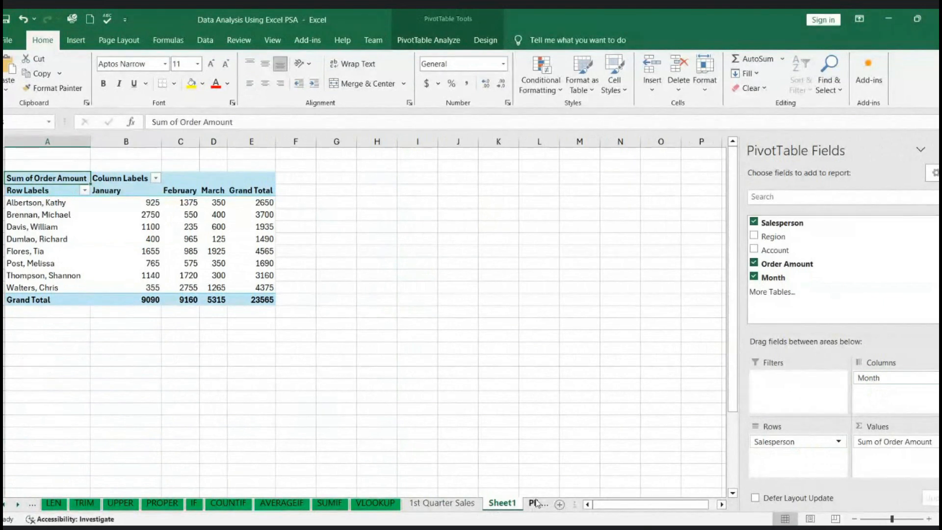
- Format the PivotTable amounts in B5:E13 on Sheet1 as Currency, checking against the instructions on 1st Quarter Sales
left_click(442, 503)
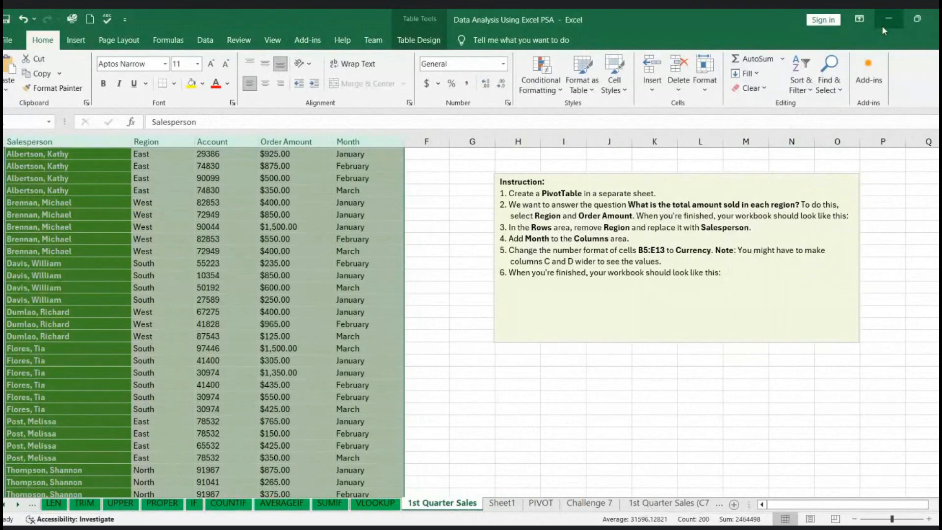
left_click(504, 504)
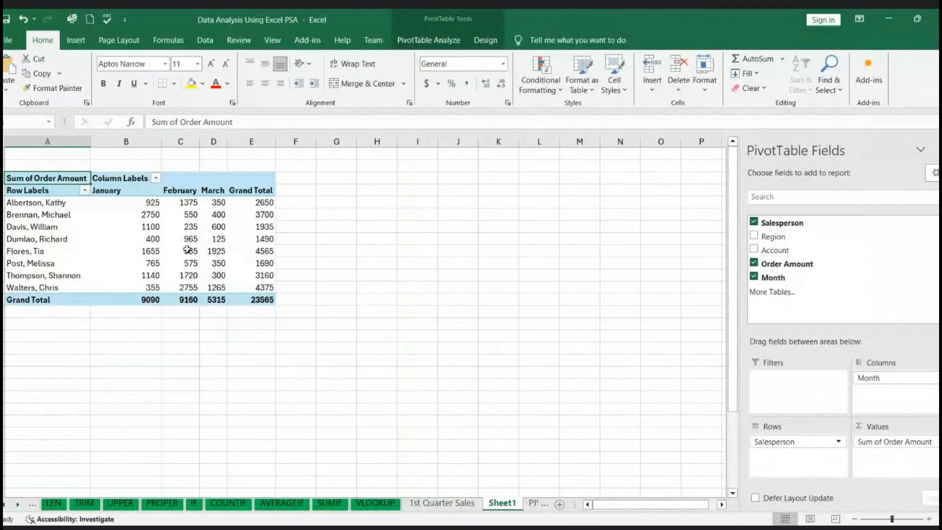
left_click_drag(152, 203, 256, 302)
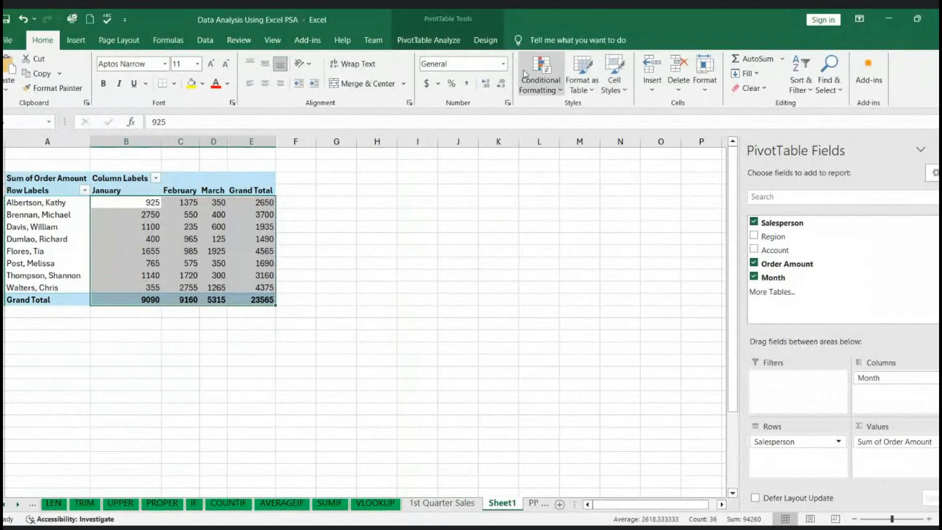
left_click(504, 64)
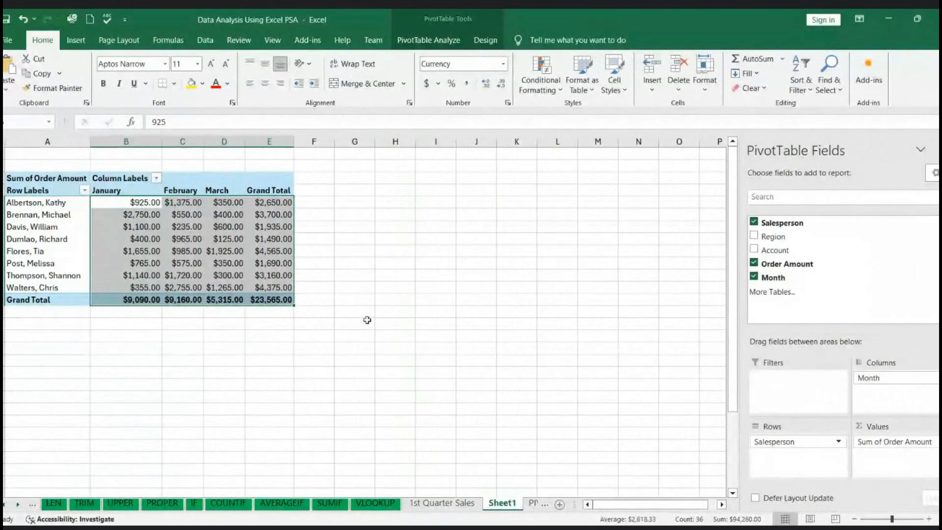
left_click(391, 375)
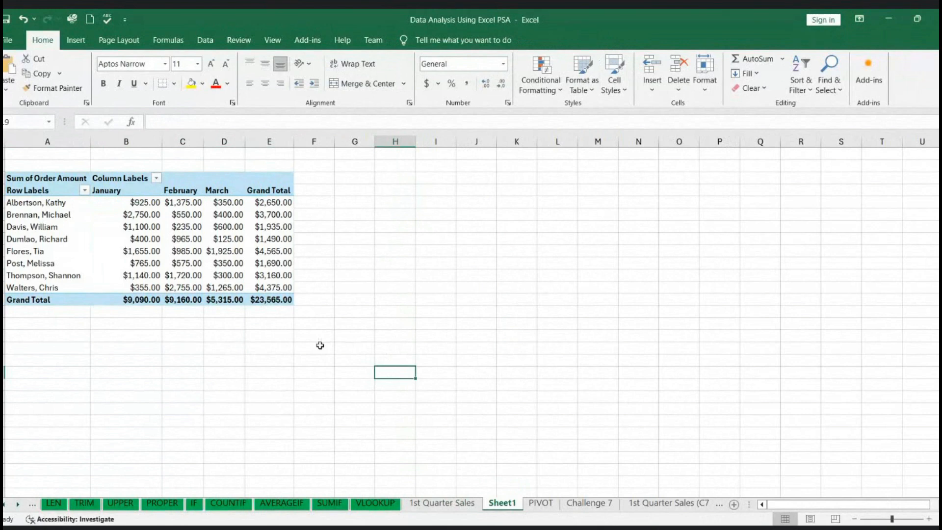
left_click(231, 252)
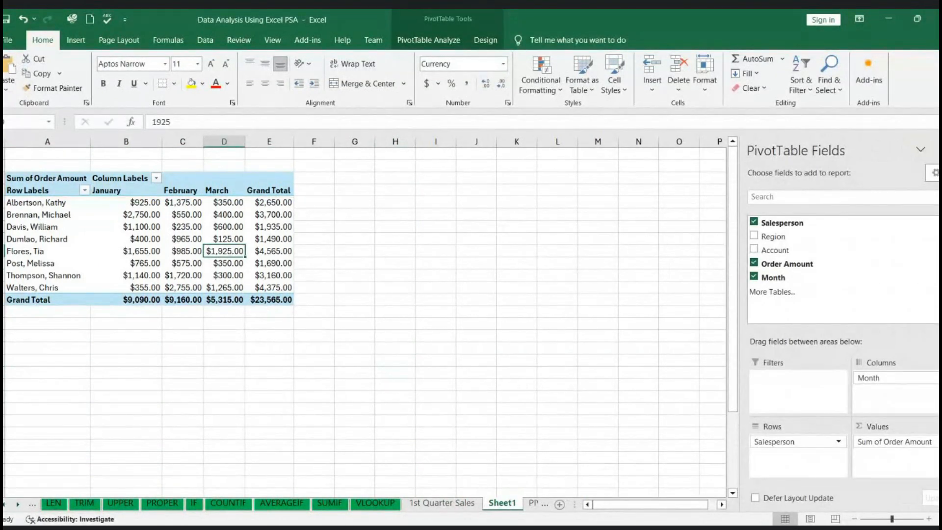
left_click(445, 504)
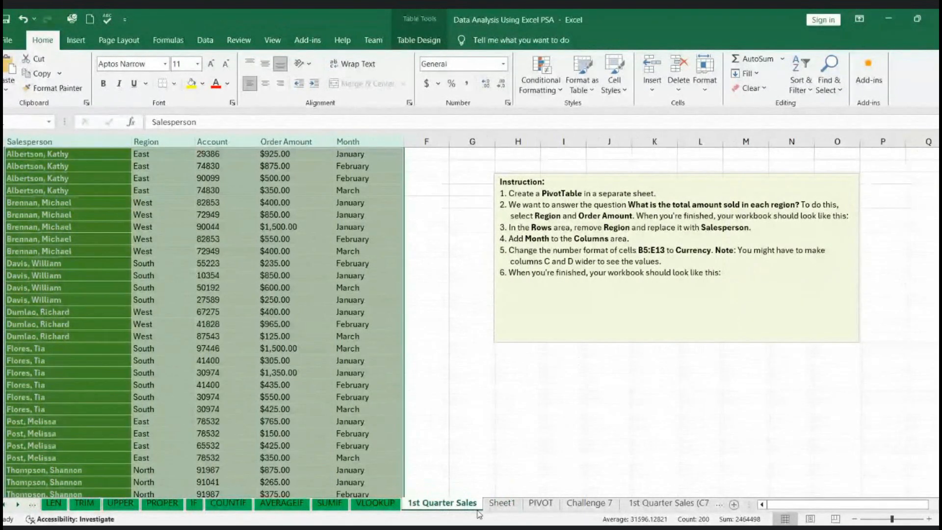
left_click(512, 505)
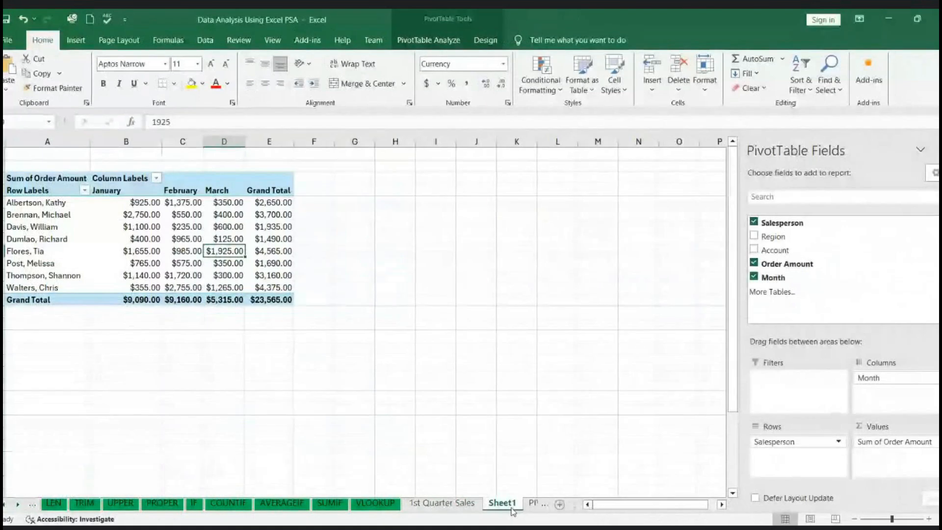
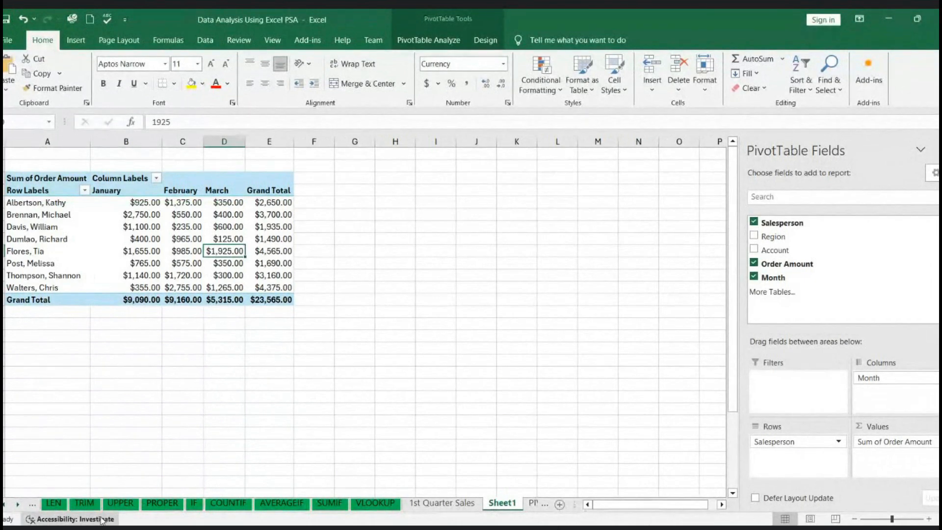
- Look through the Challenge 7 instructions and the sales data on 1st Quarter Sales (C7 REF)
left_click(20, 506)
left_click(19, 507)
left_click(20, 506)
left_click(20, 506)
left_click(19, 507)
left_click(20, 507)
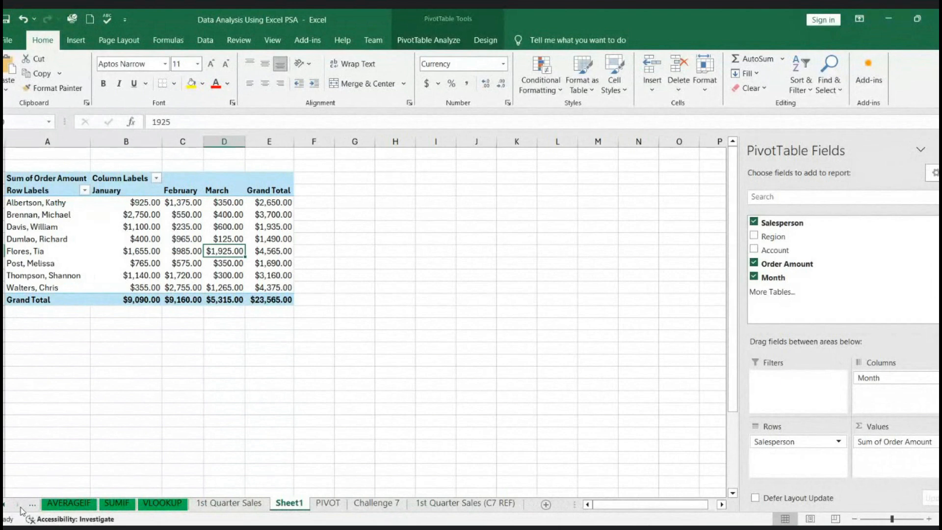
left_click(378, 504)
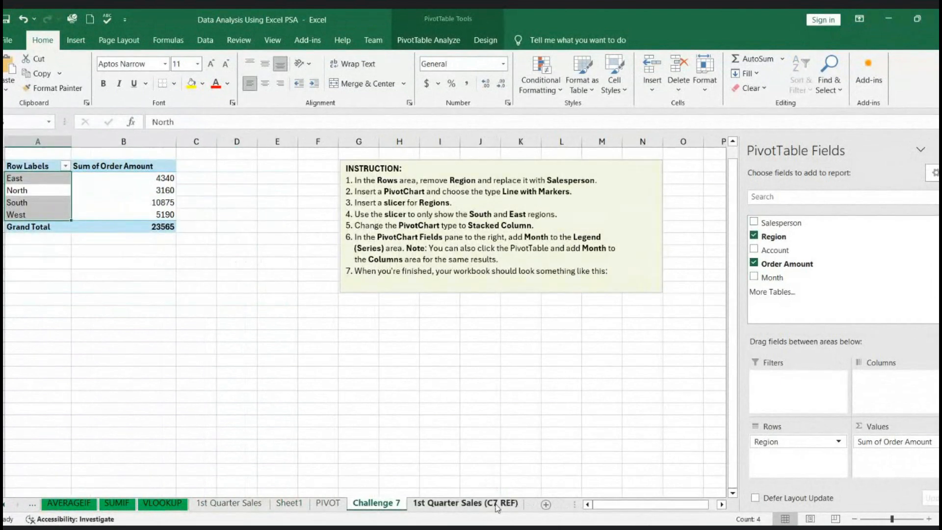
left_click(465, 504)
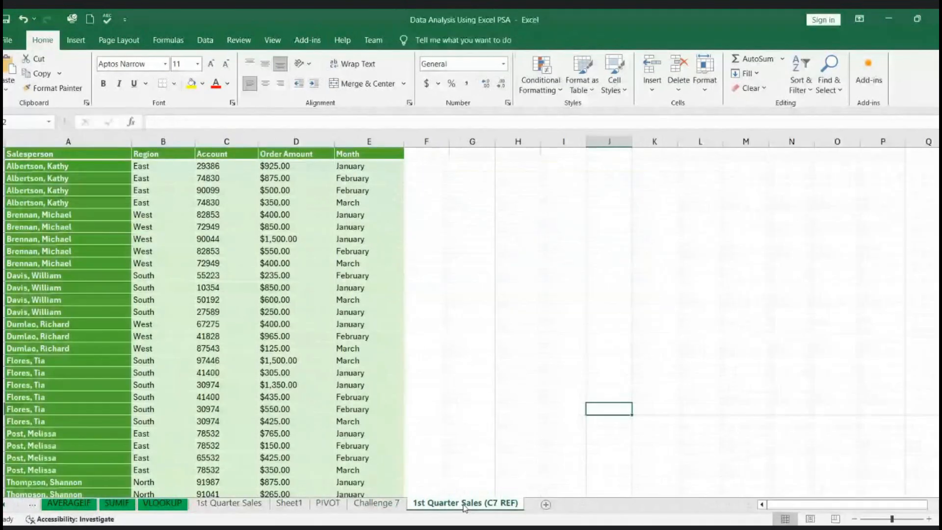
- On the Challenge 7 sheet, replace Region with Salesperson in the PivotTable's Rows area
left_click(391, 505)
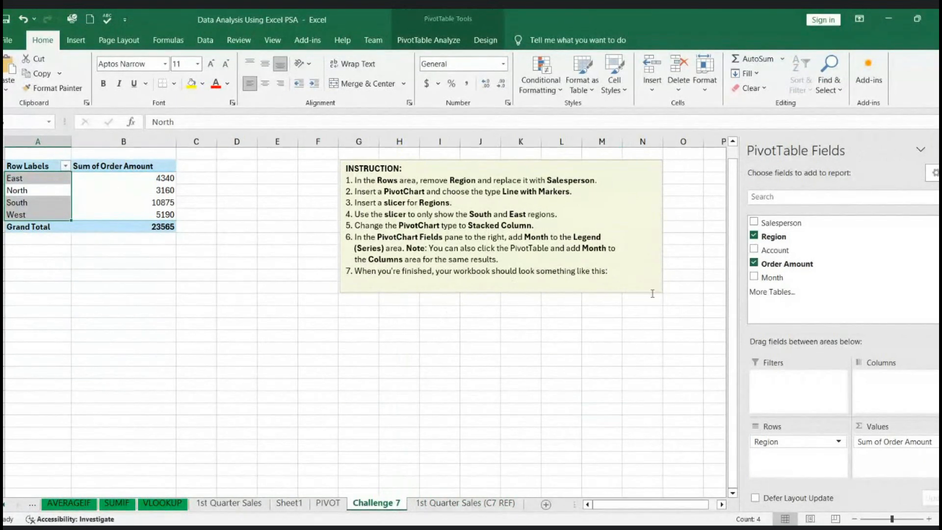
left_click(755, 236)
left_click(754, 222)
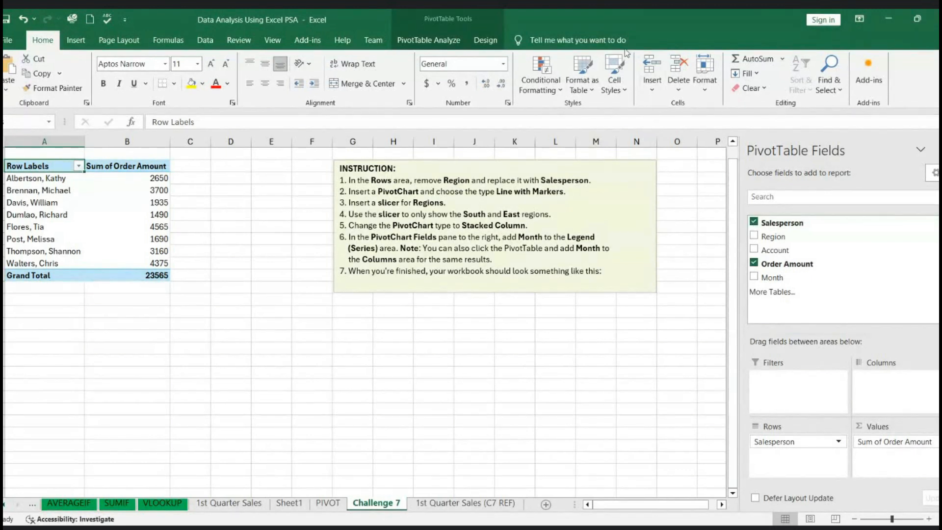
- Insert a Line with Markers PivotChart from the Challenge 7 PivotTable and place it directly below the table
left_click(448, 43)
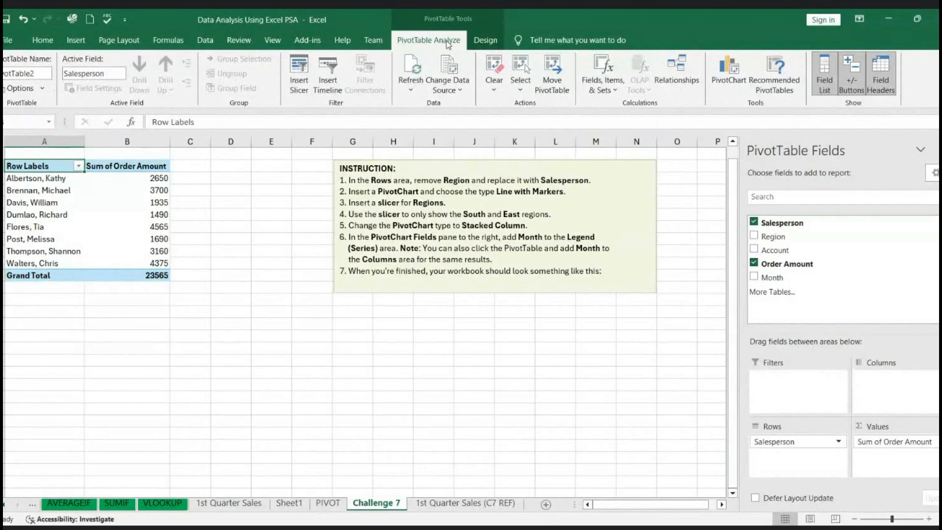
left_click(65, 42)
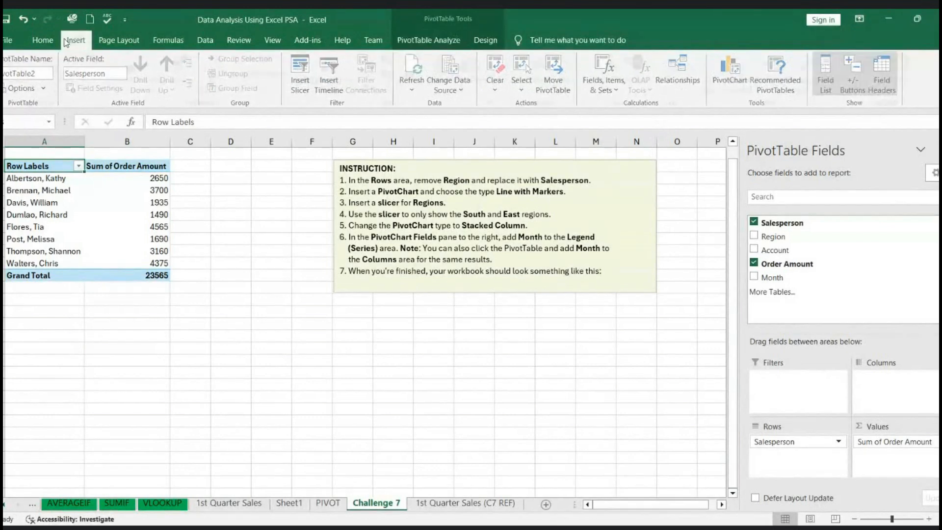
left_click(418, 41)
left_click(147, 229)
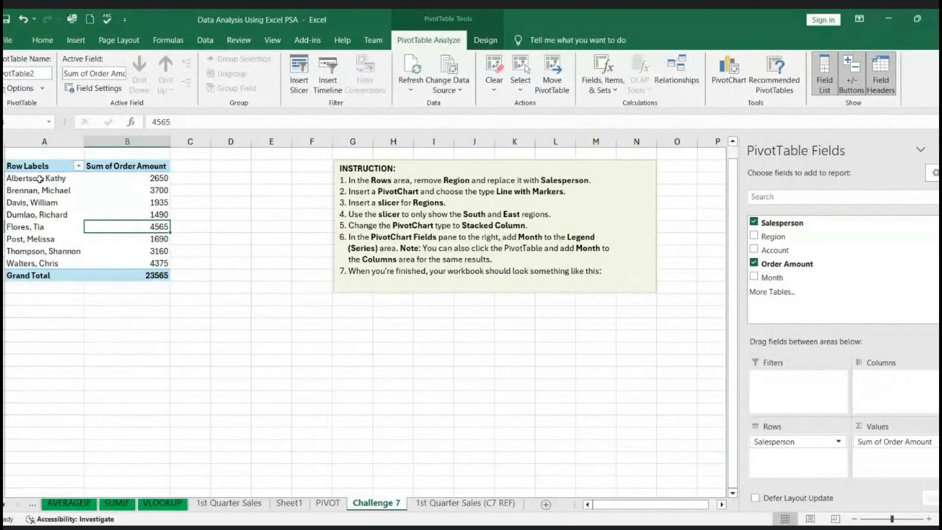
left_click_drag(35, 168, 158, 273)
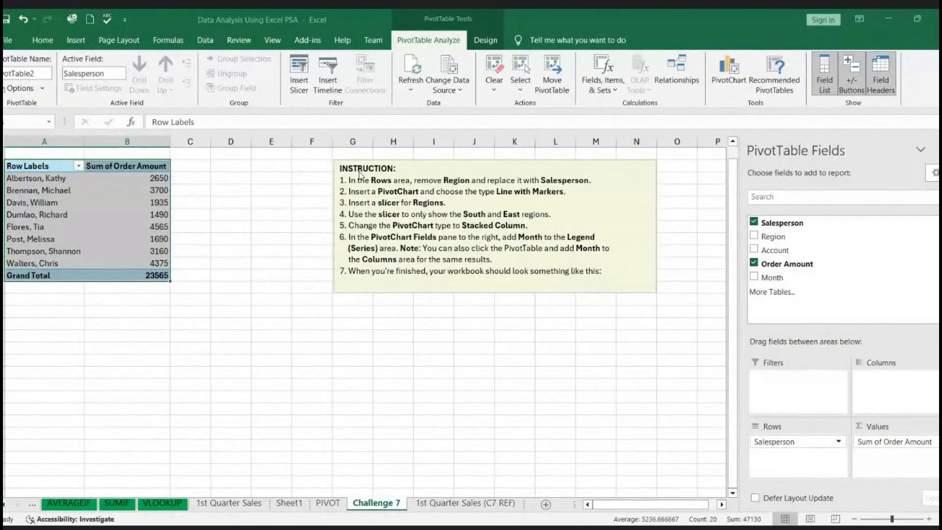
left_click(448, 476)
left_click_drag(327, 240, 155, 305)
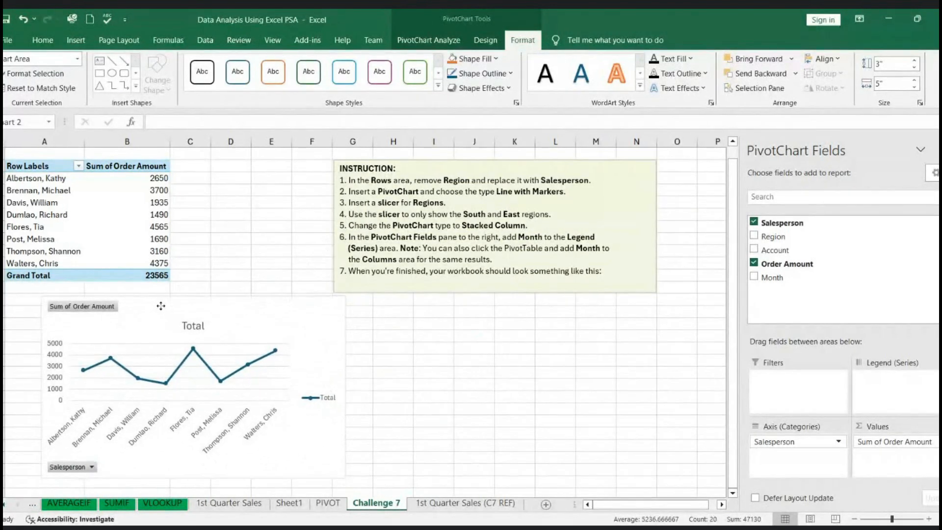
- Insert a slicer for Region from the PivotChart and place it beside the chart, below the instruction box
scroll(397, 302, "down", 1)
scroll(398, 302, "up", 1)
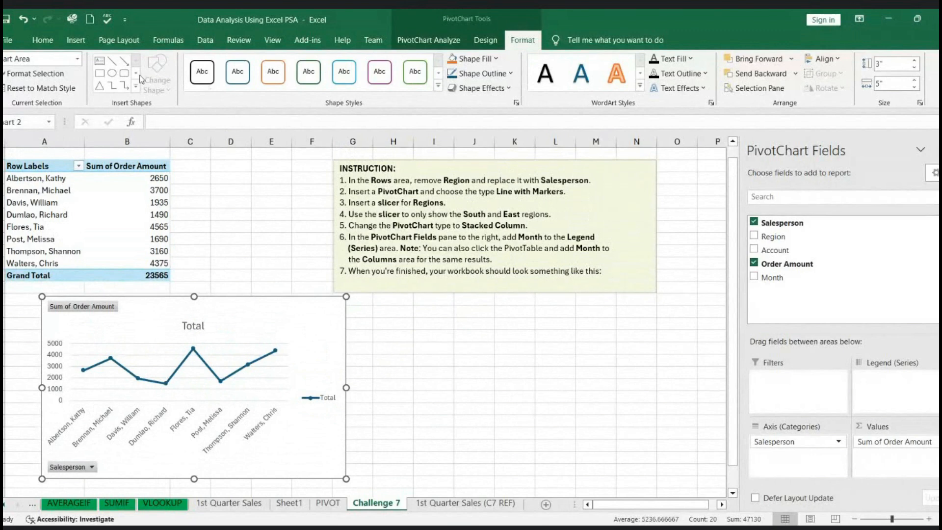
left_click(76, 40)
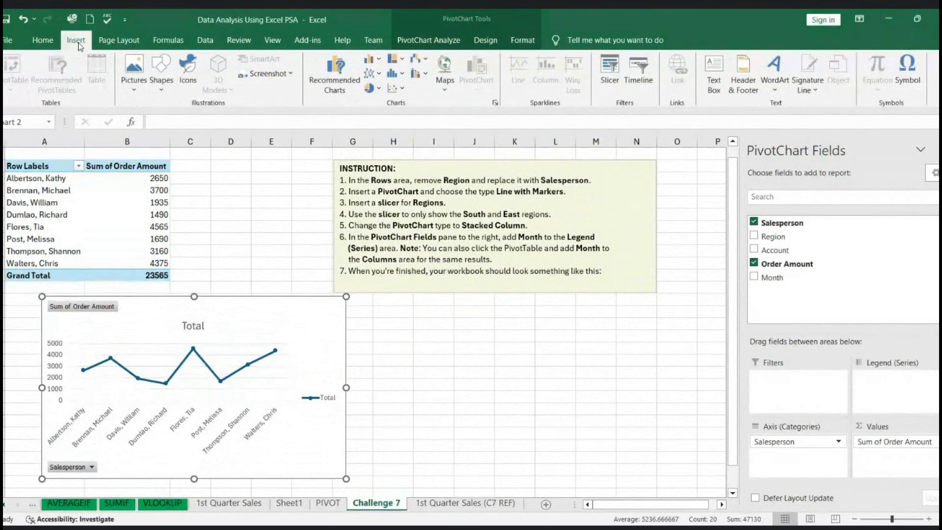
left_click(612, 82)
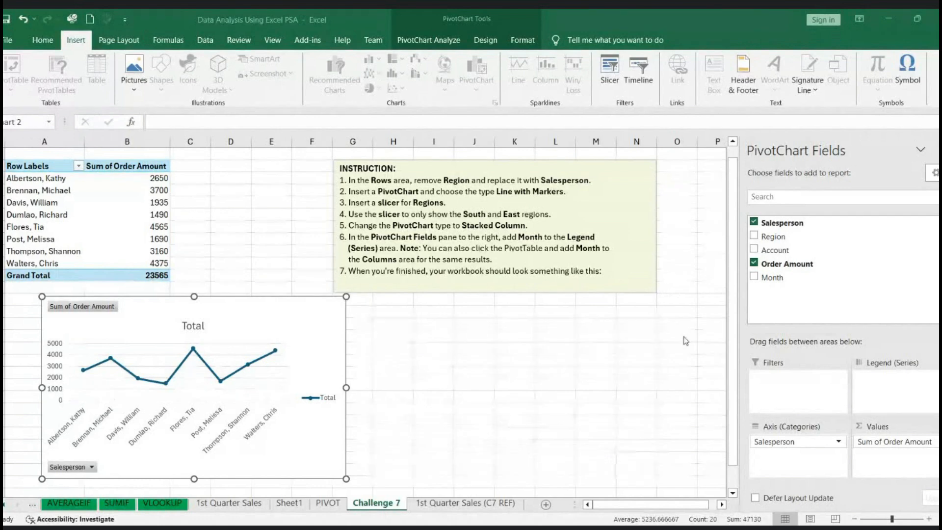
left_click(706, 502)
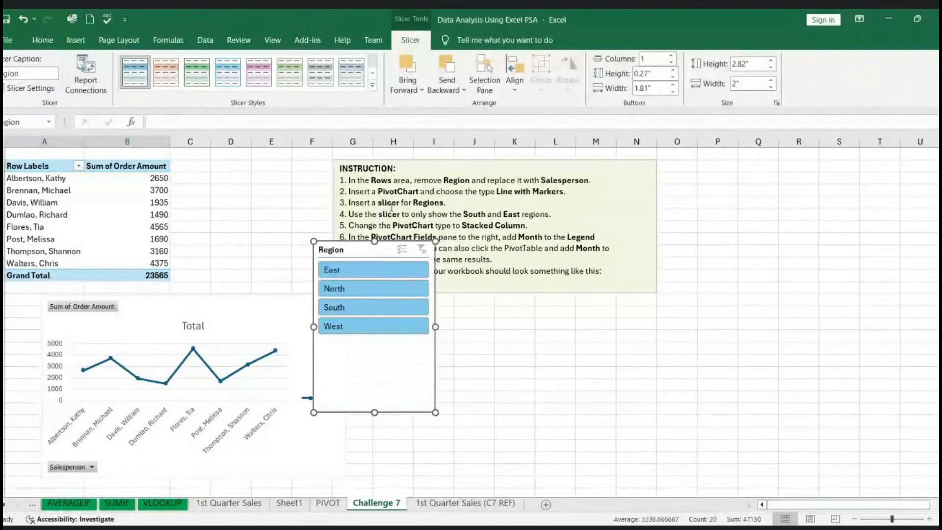
left_click_drag(351, 243, 401, 314)
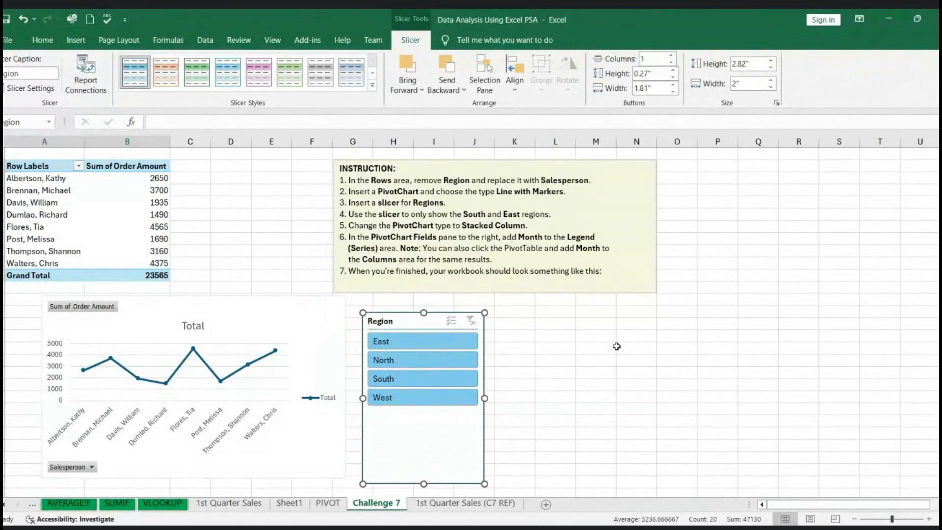
- Filter the PivotTable and PivotChart with the Region slicer's multi-select so only the South and East regions are shown
left_click(396, 381)
left_click(364, 342)
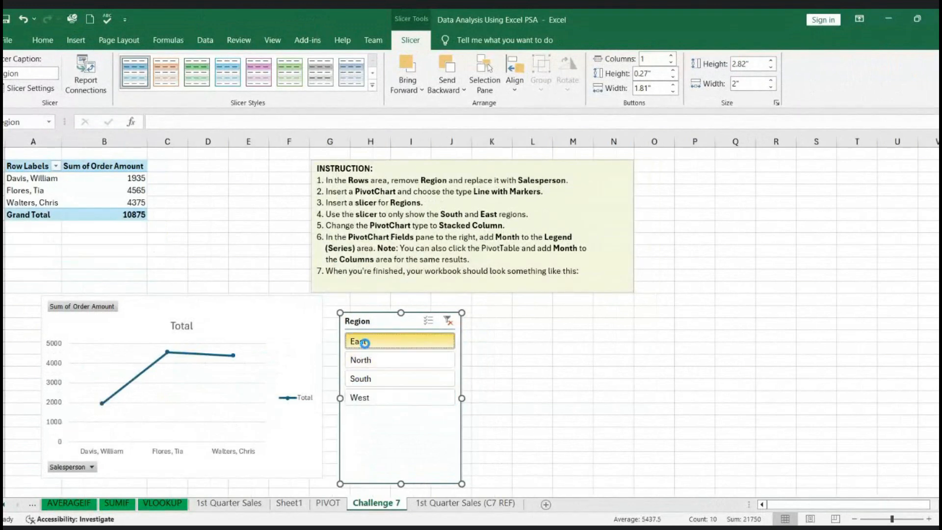
left_click(382, 386)
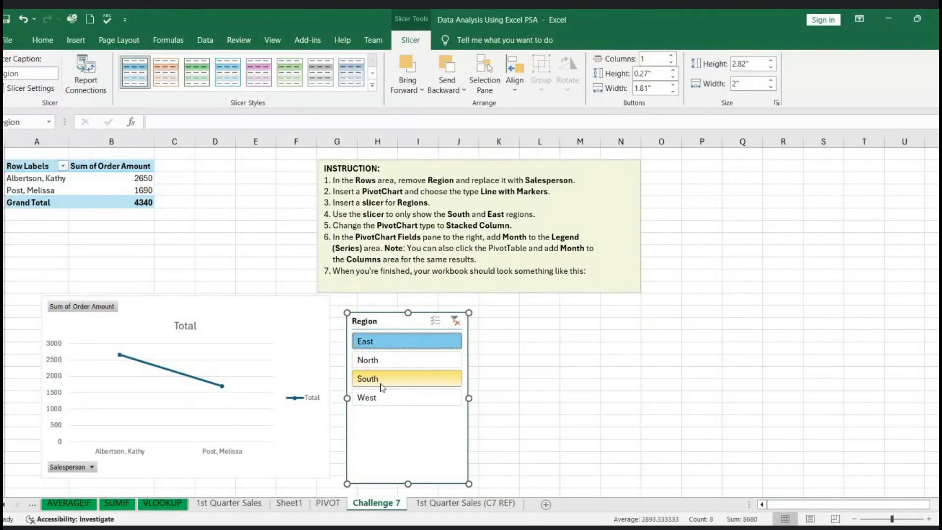
left_click(432, 324)
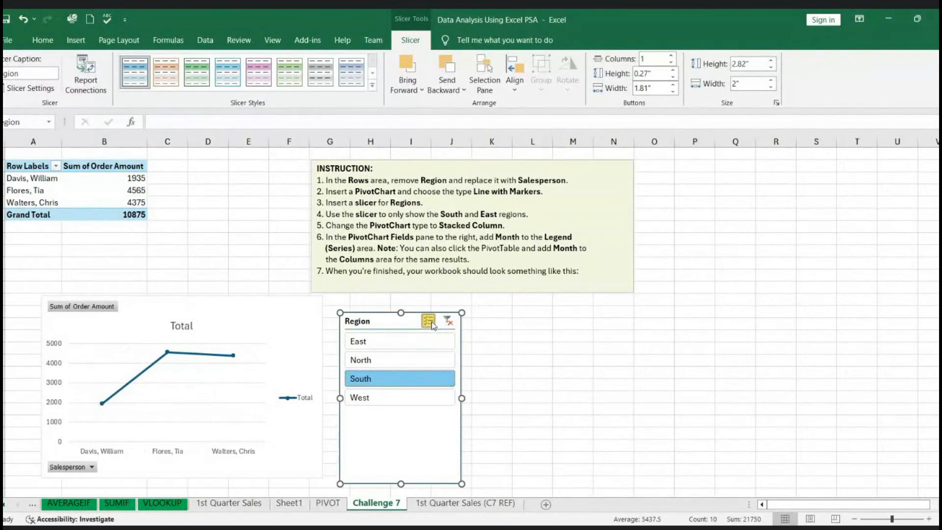
left_click(381, 348)
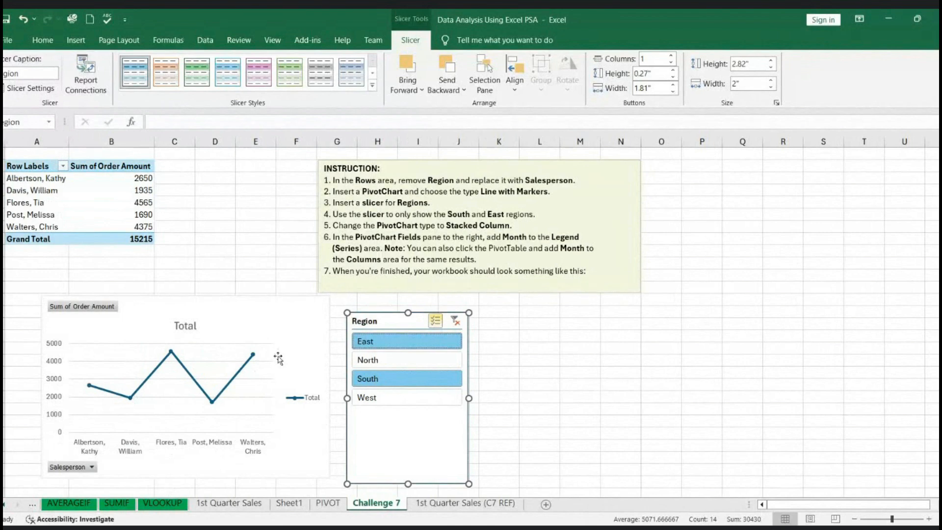
- Change the PivotChart type to Stacked Column and add Month to its Legend (Series) area
left_click(316, 338)
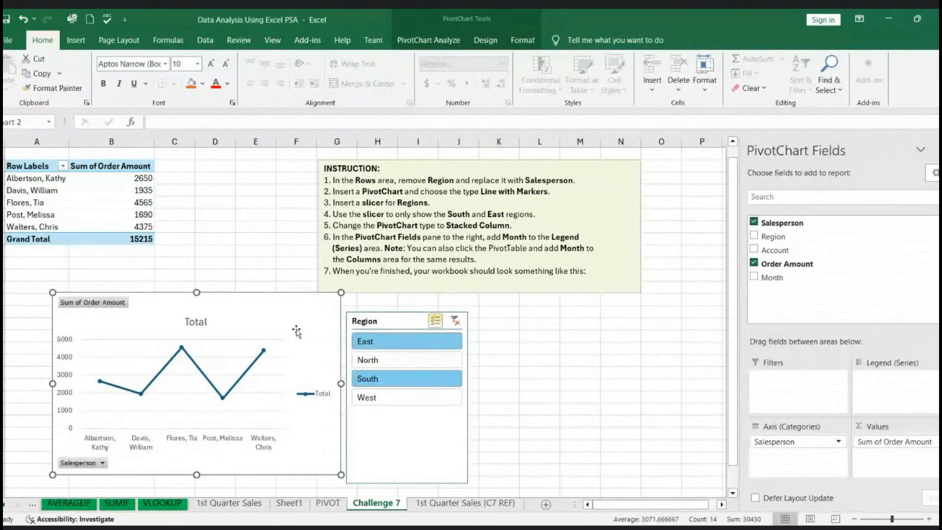
left_click(484, 42)
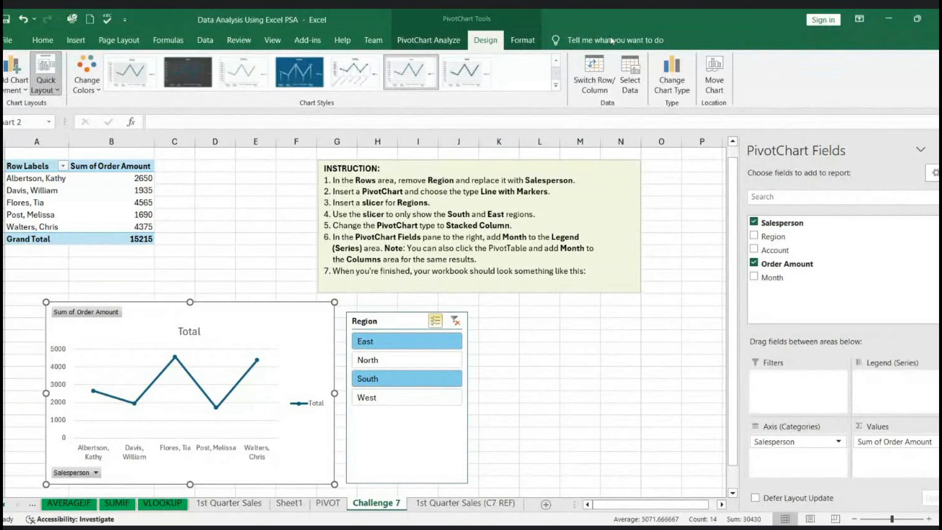
left_click(672, 80)
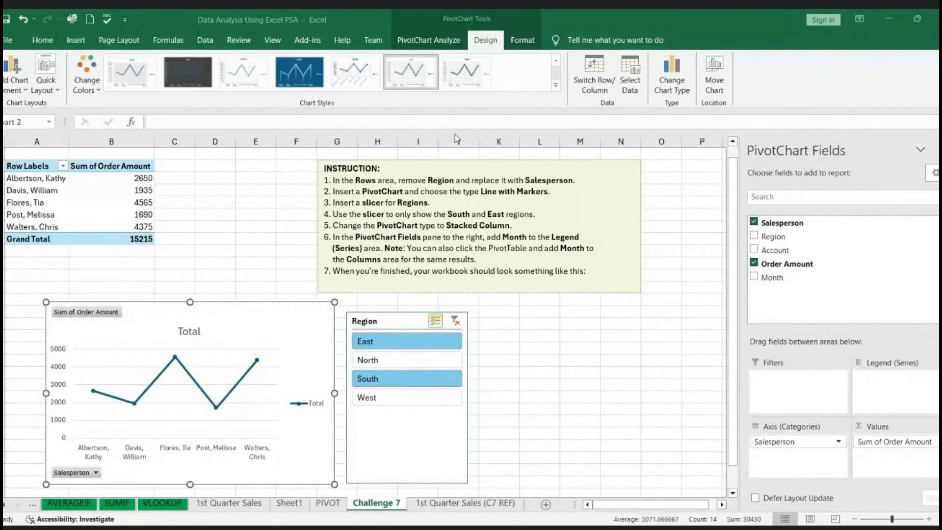
left_click(598, 445)
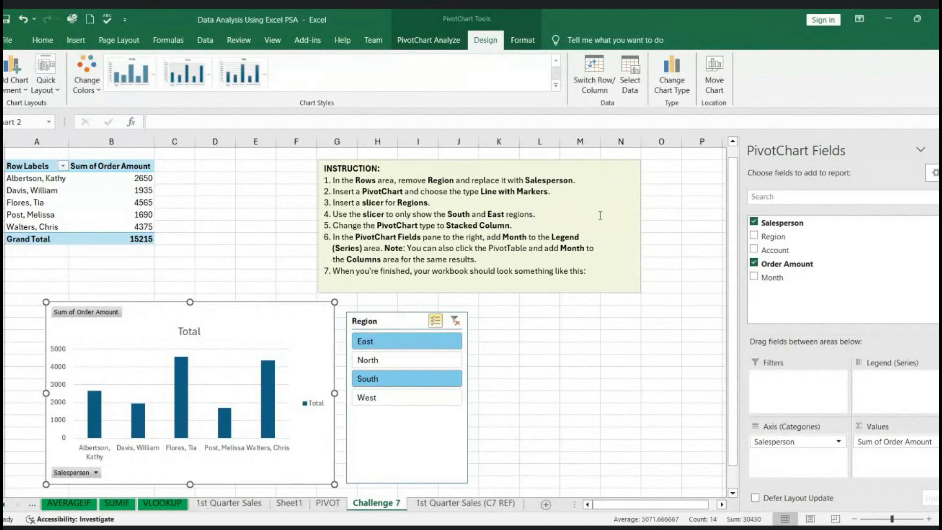
left_click(754, 277)
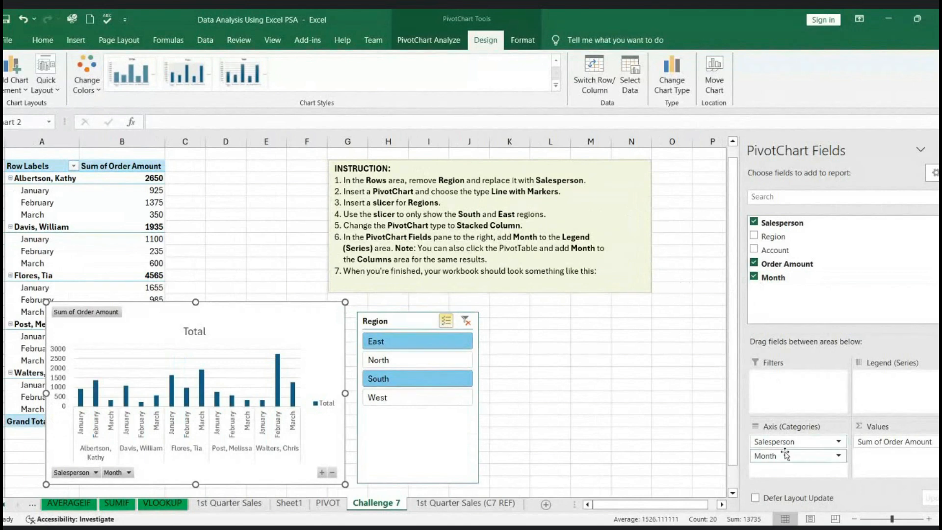
left_click_drag(785, 456, 878, 396)
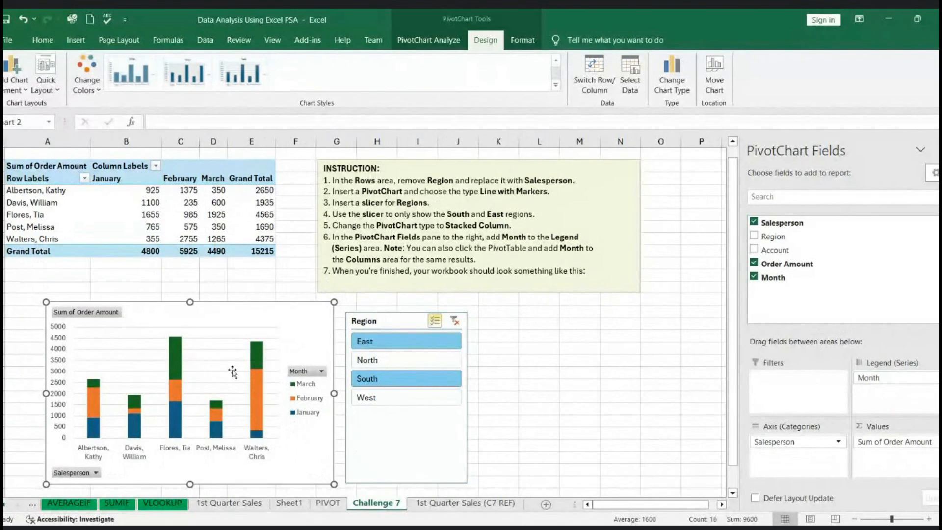
- Recolor the stacked columns with a monochromatic blue palette running from dark January to light March, and deselect the chart
left_click(256, 403)
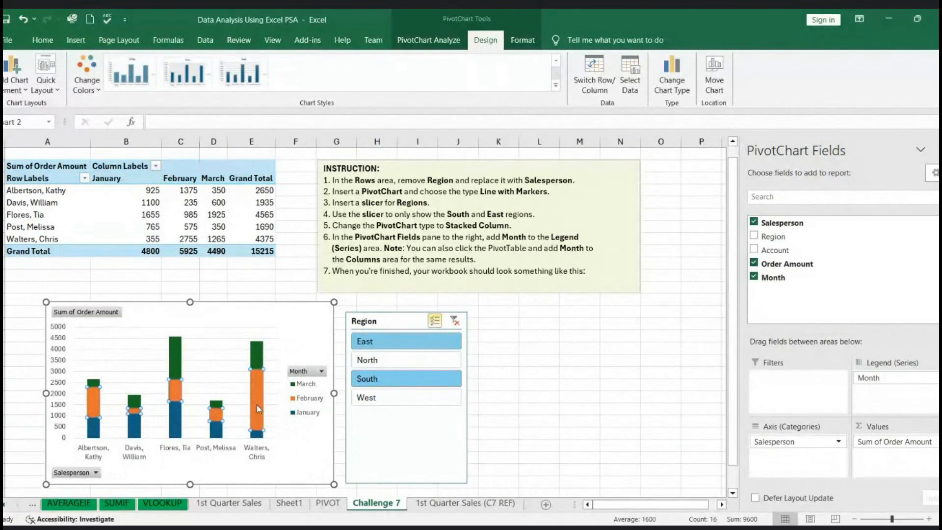
left_click(169, 426)
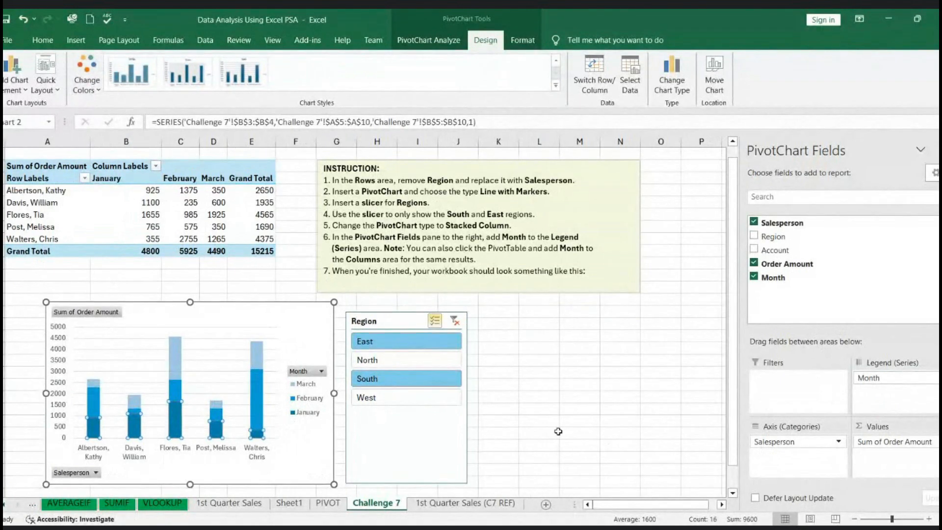
left_click(558, 433)
scroll(595, 382, "down", 1)
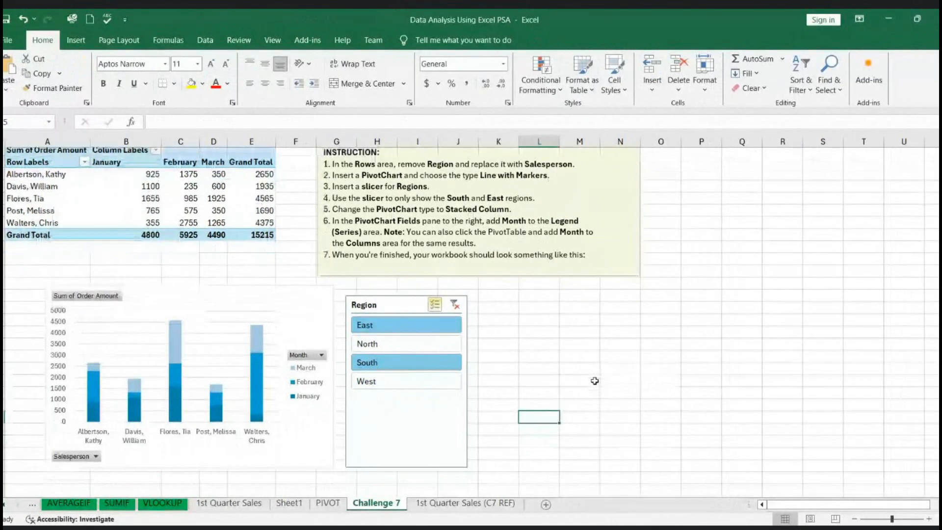
scroll(371, 339, "up", 1)
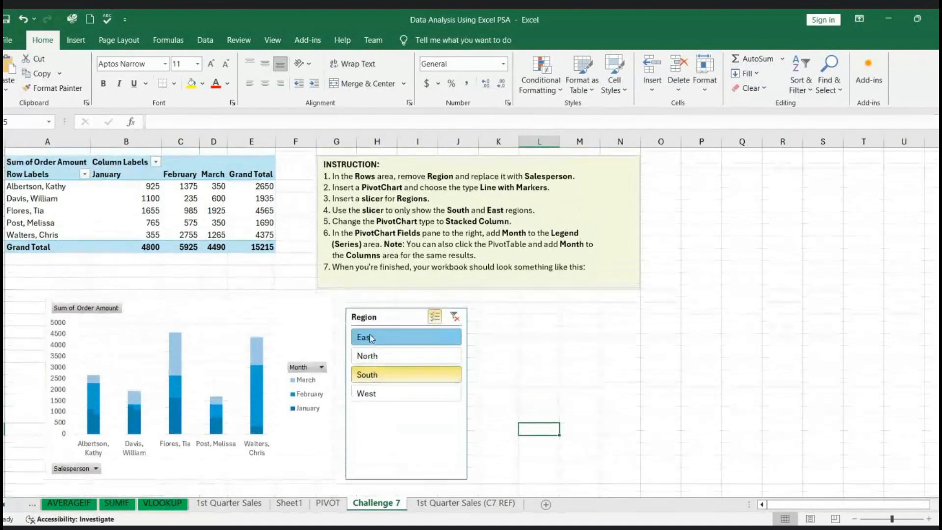
left_click(371, 339)
scroll(244, 326, "down", 1)
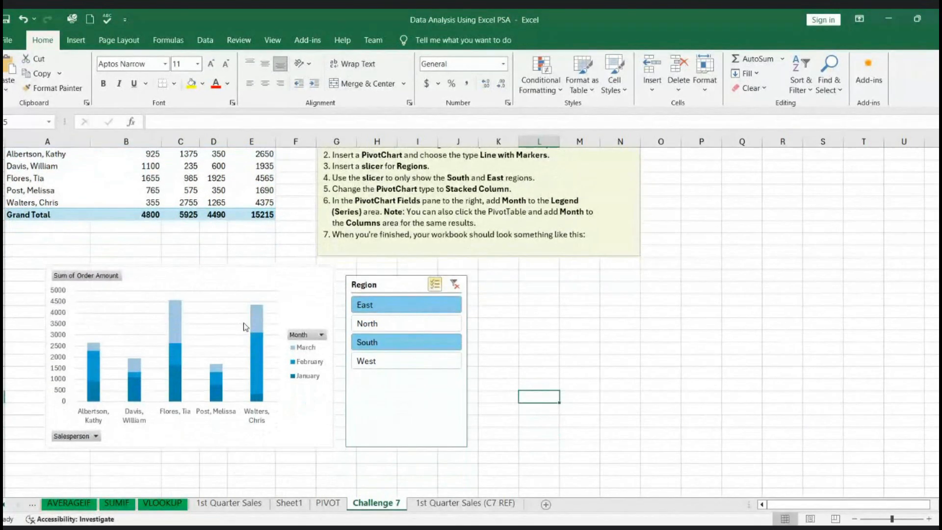